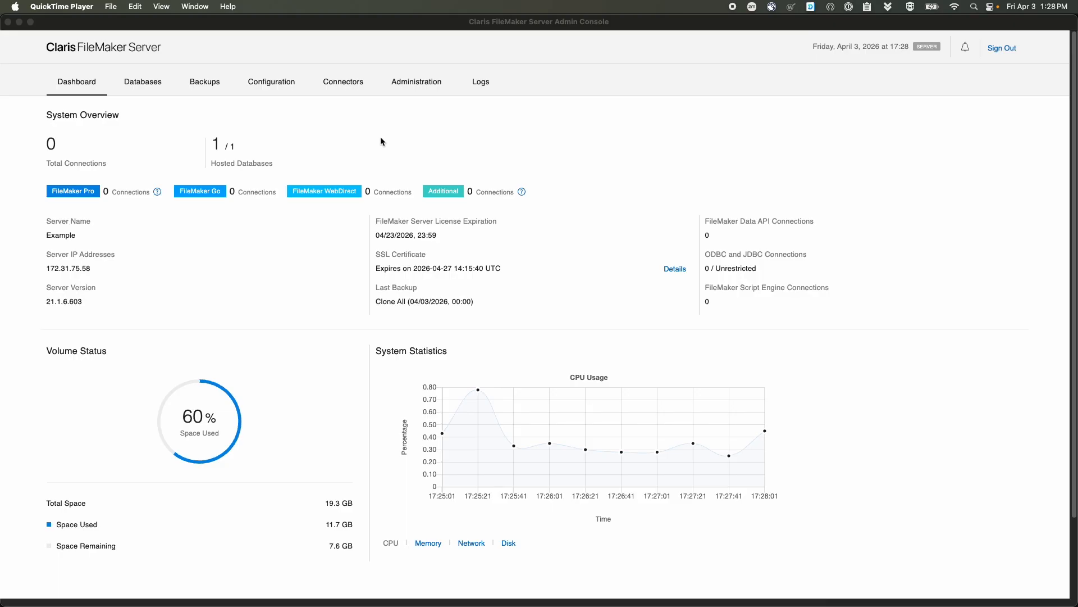
- Open the Microsoft identity provider settings under Administration > External Authentication
left_click(410, 84)
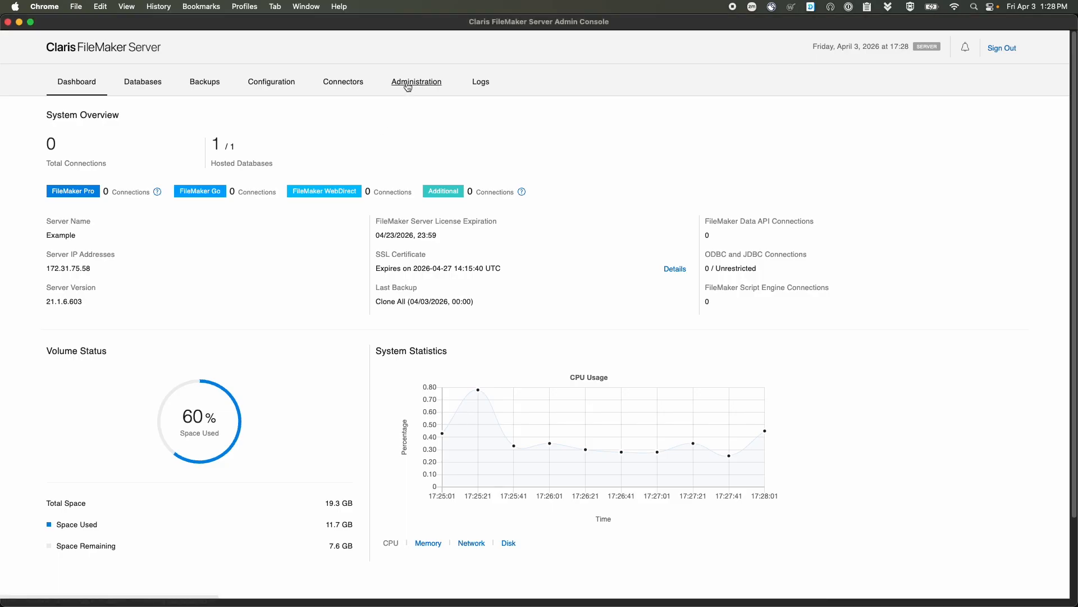
left_click(218, 327)
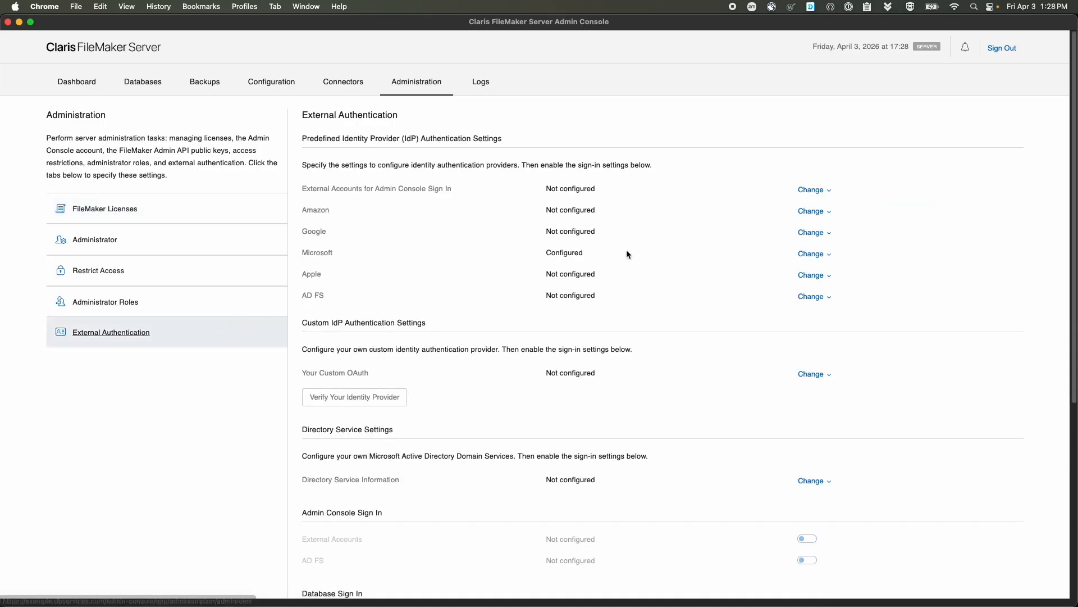
left_click(809, 254)
- Delete the test application ID, Azure key and directory ID, then switch to the Azure portal
double_click(592, 302)
key("BackSpace")
key("Tab")
key("BackSpace")
key("Tab")
key("BackSpace")
left_click(493, 344)
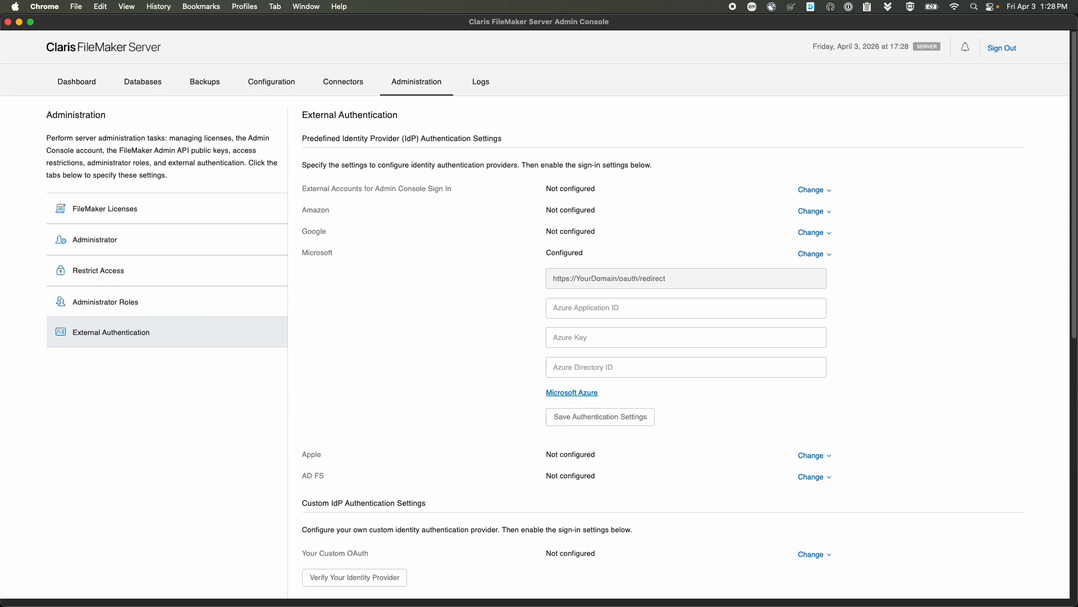
key("ctrl+Up")
left_click(171, 231)
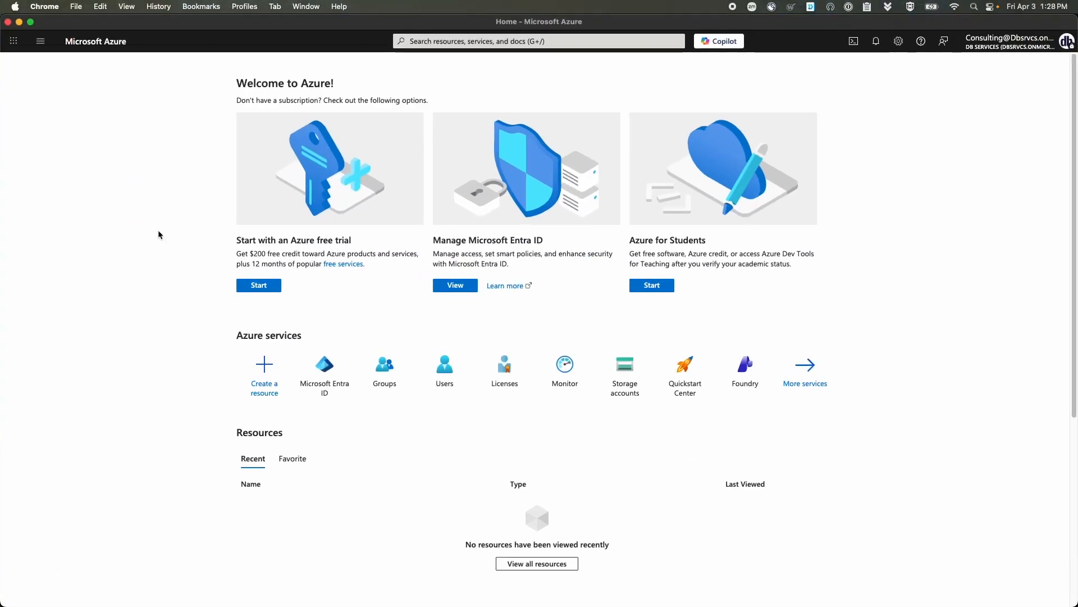
- Start a new app registration from Microsoft Entra ID's App registrations list
left_click(327, 374)
left_click(67, 360)
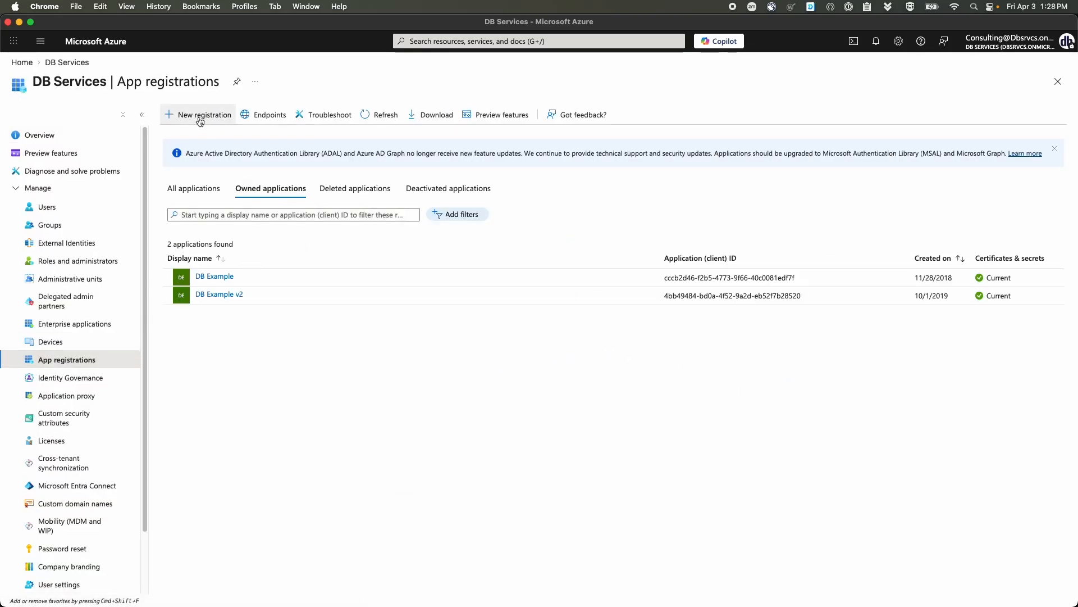
left_click(199, 116)
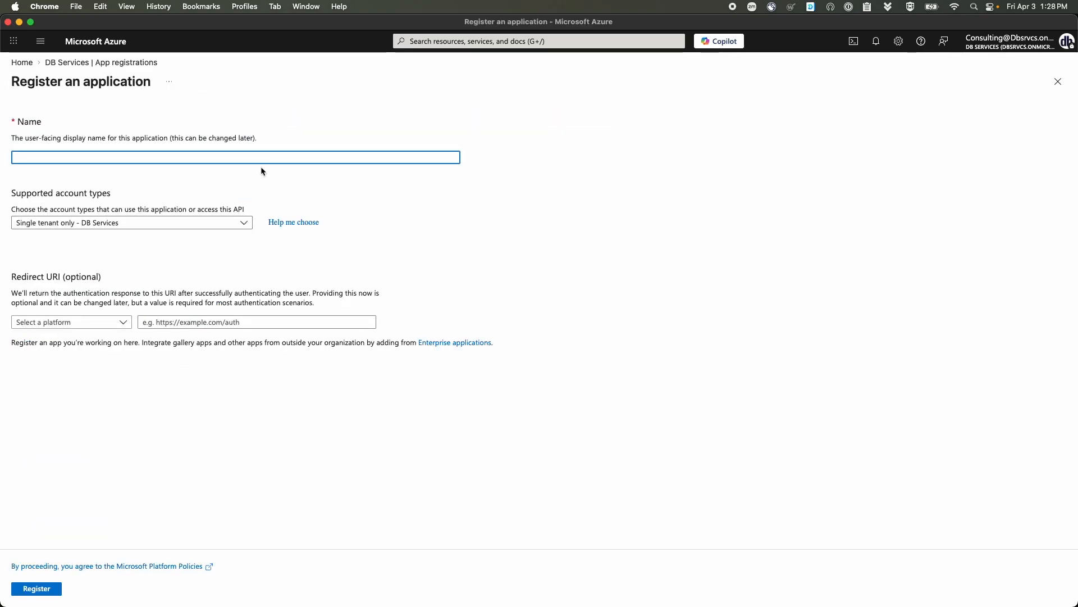
- Name the application filemaker-sso-test and choose Web as the redirect platform
type("filemaker-sso-test")
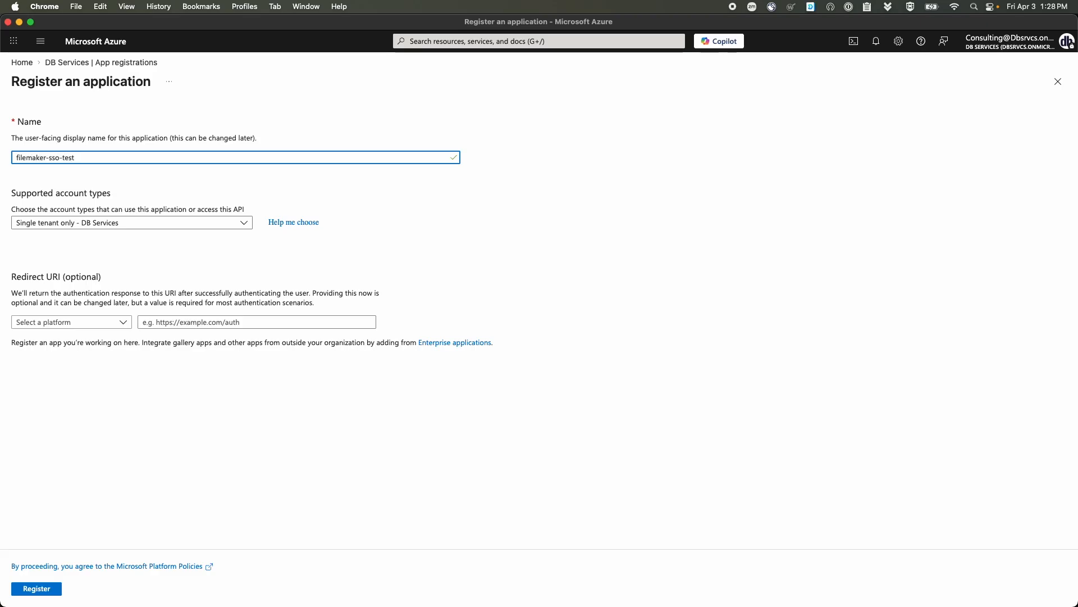
left_click(176, 244)
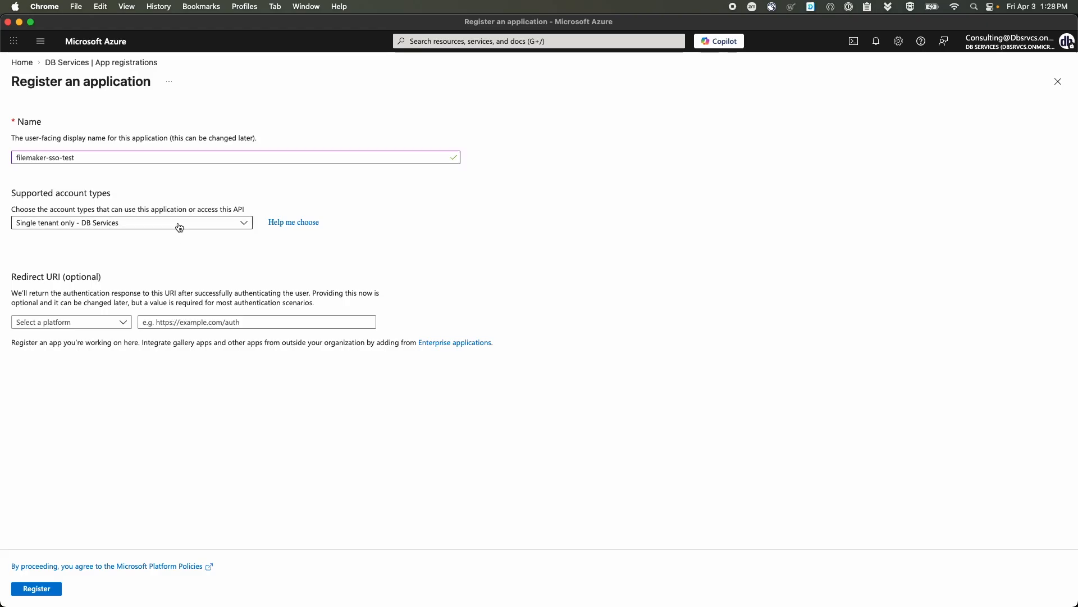
left_click(96, 325)
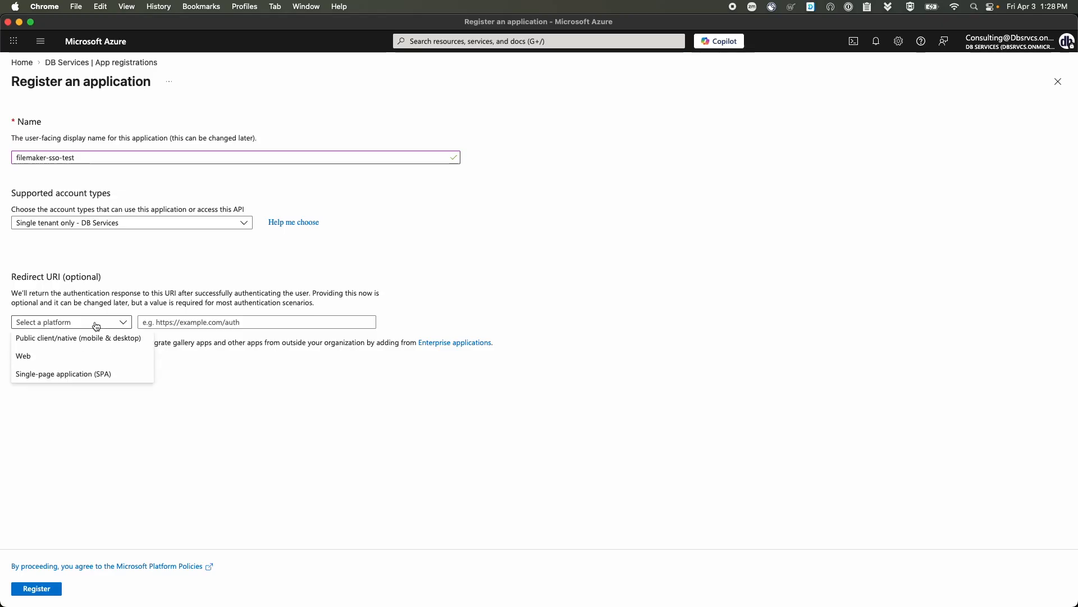
left_click(69, 355)
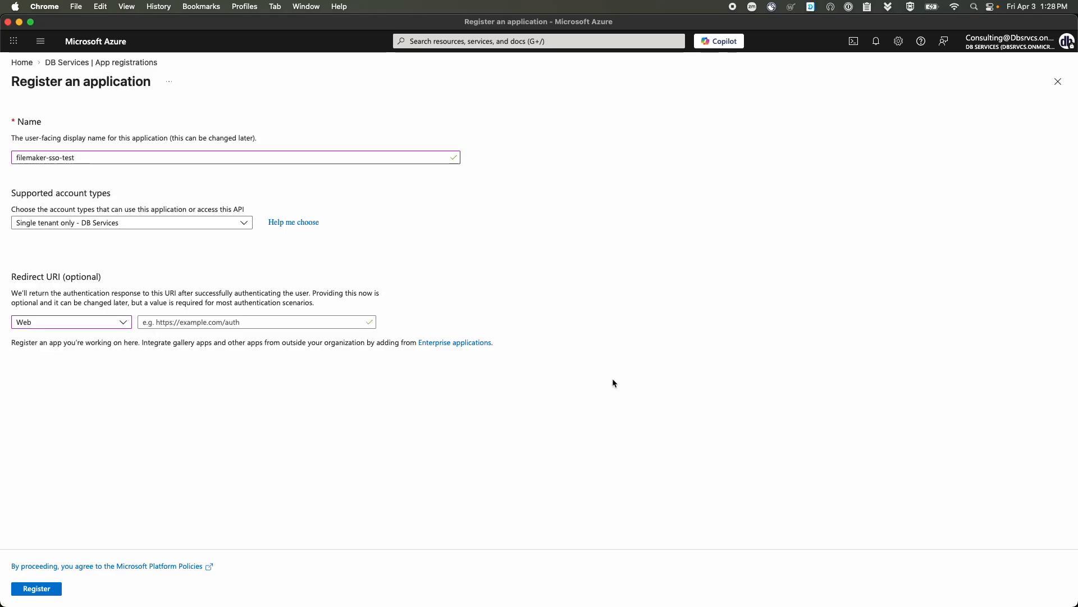
- Copy the Microsoft redirect URL from FileMaker Admin Console and return to the Azure form
key("ctrl+Up")
left_click(419, 201)
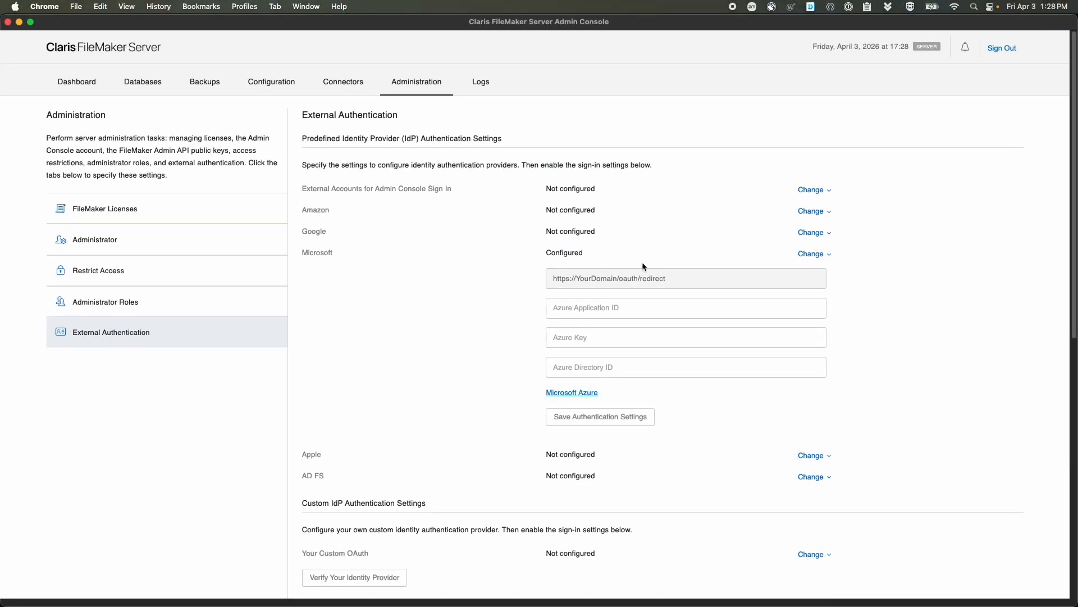
left_click_drag(674, 279, 559, 273)
key("super+c")
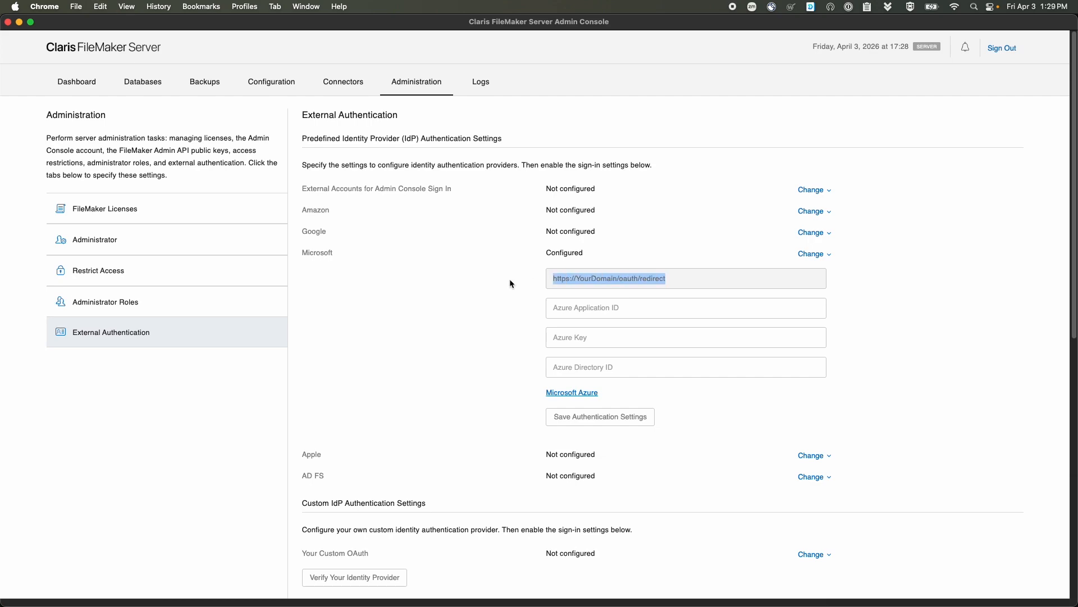
left_click(511, 281)
key("ctrl+Up")
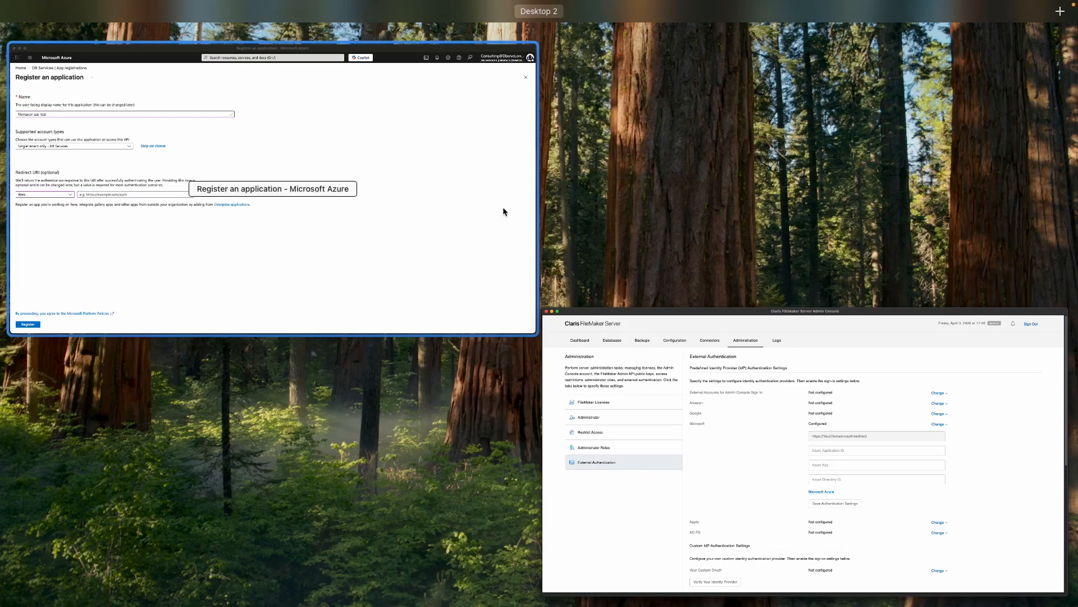
left_click(503, 210)
left_click(284, 327)
key("super+v")
double_click(187, 323)
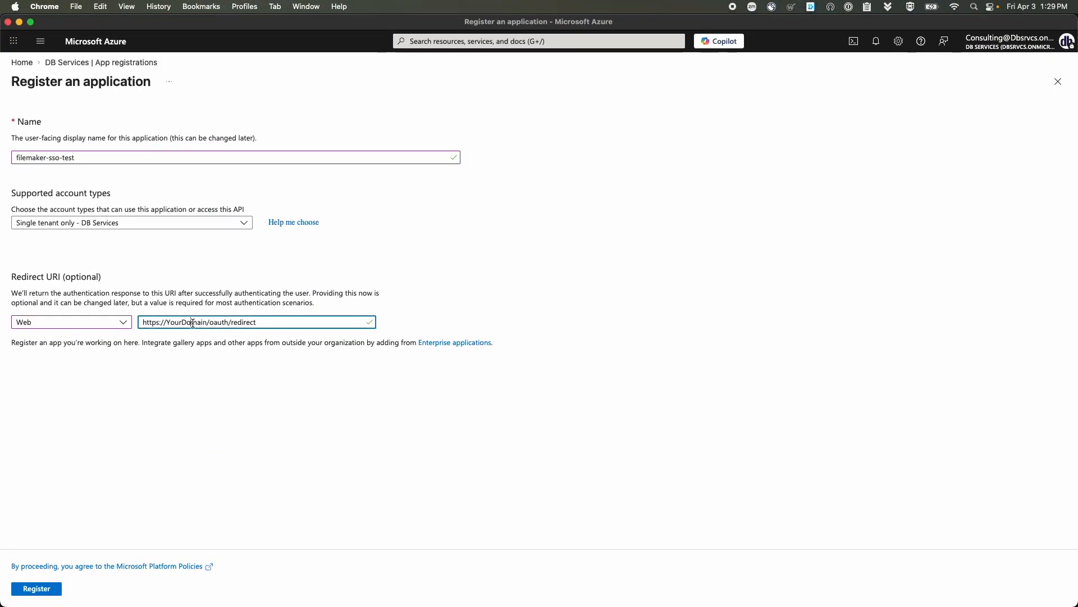
type("example")
type(".db")
type("service")
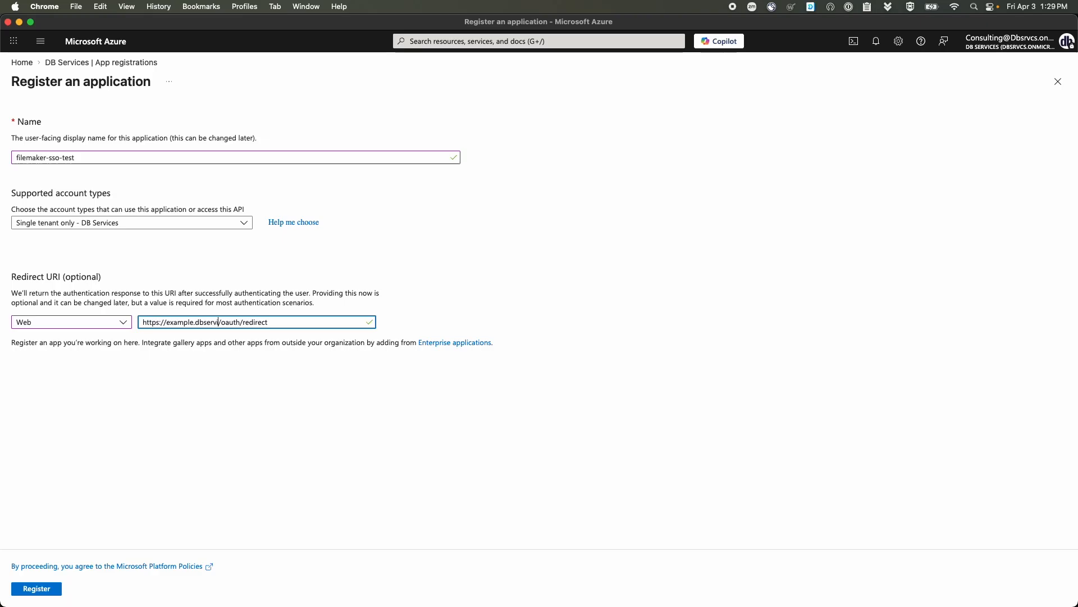
type("s.com")
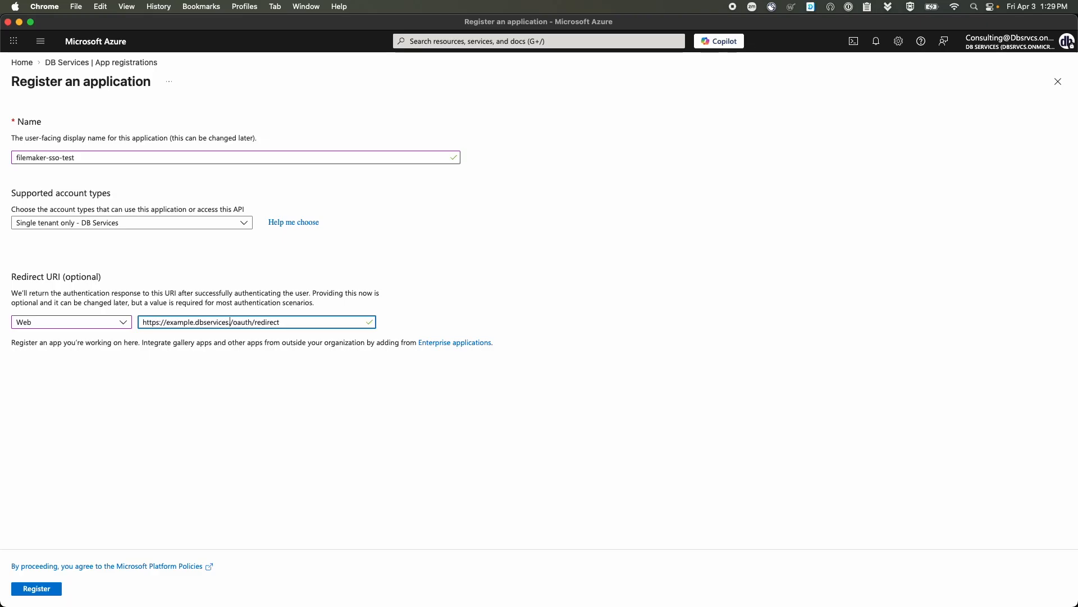
left_click(350, 405)
left_click(36, 588)
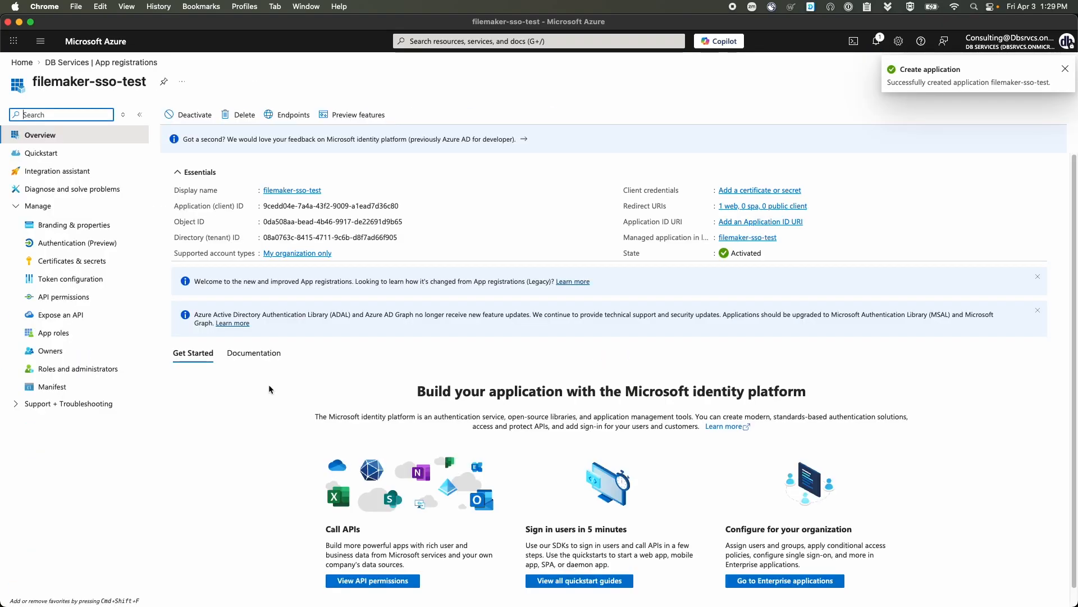
- Change the manifest's groupMembershipClaims from null to "SecurityGroup" and save the manifest
left_click(76, 387)
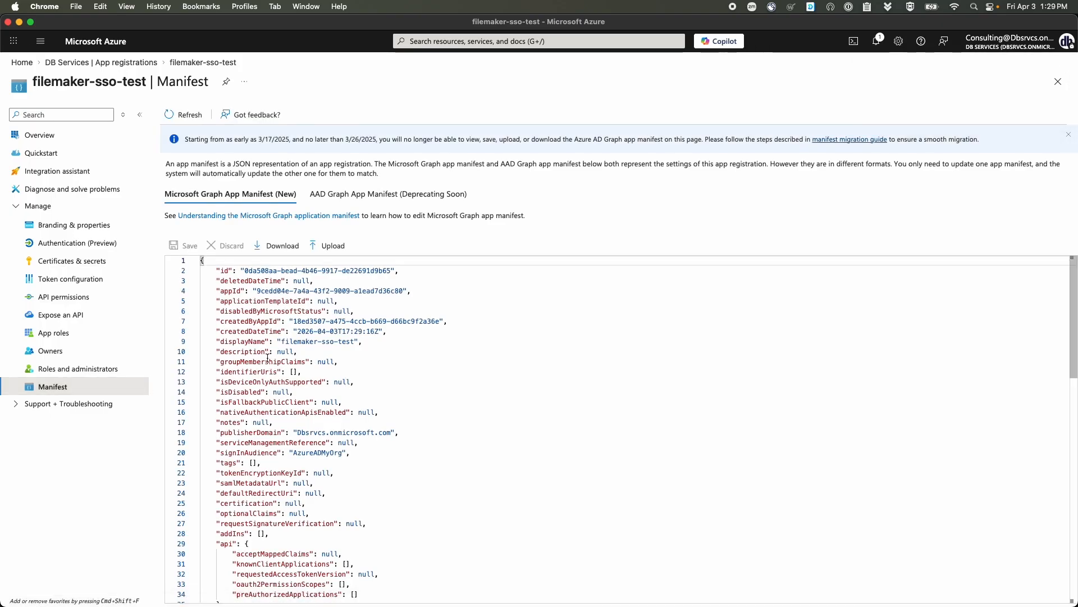
double_click(325, 361)
key("BackSpace")
type("\"SecurityGroups")
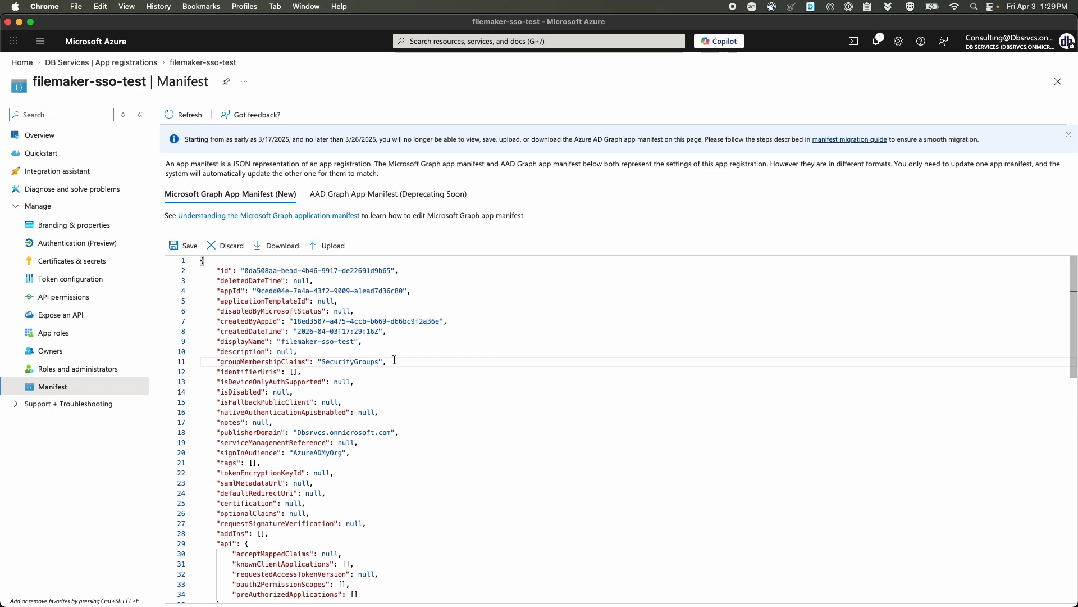
key("BackSpace")
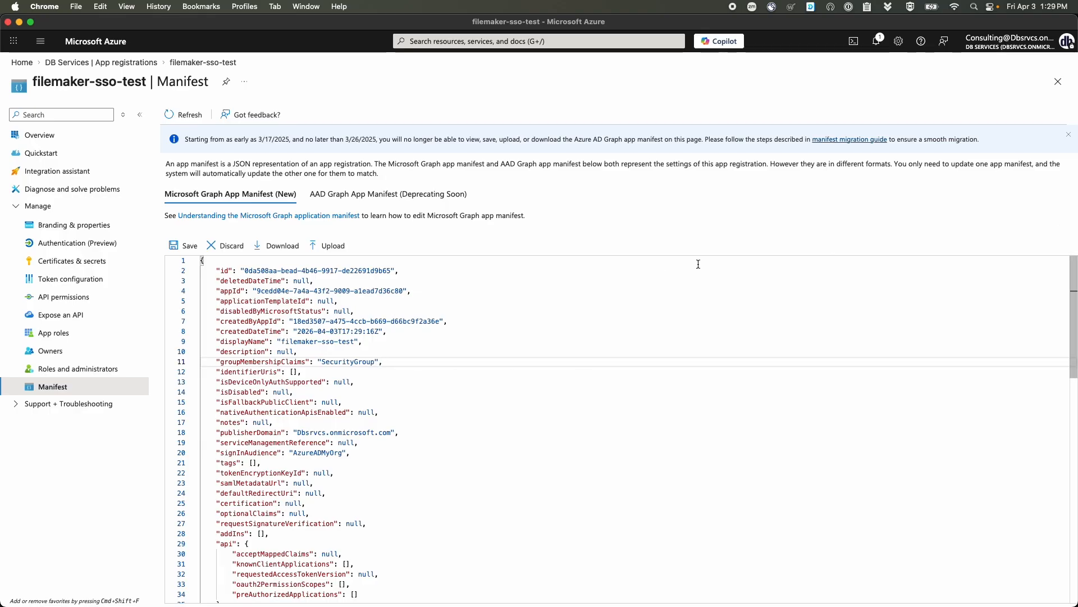
left_click(187, 246)
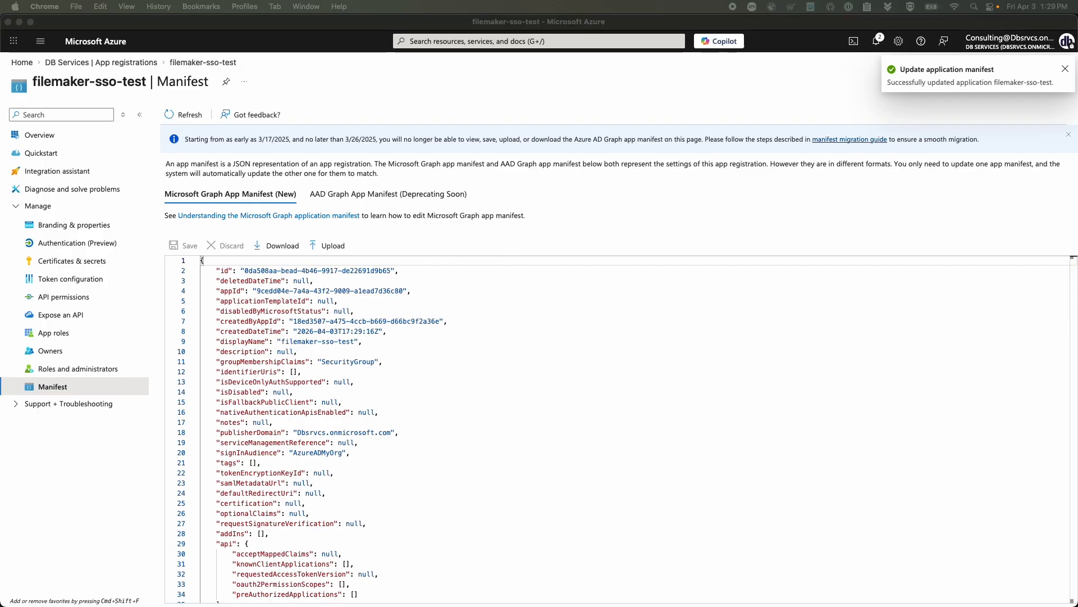
- Open the app's API permissions and start adding a Microsoft Graph delegated permission
left_click(88, 297)
left_click(91, 298)
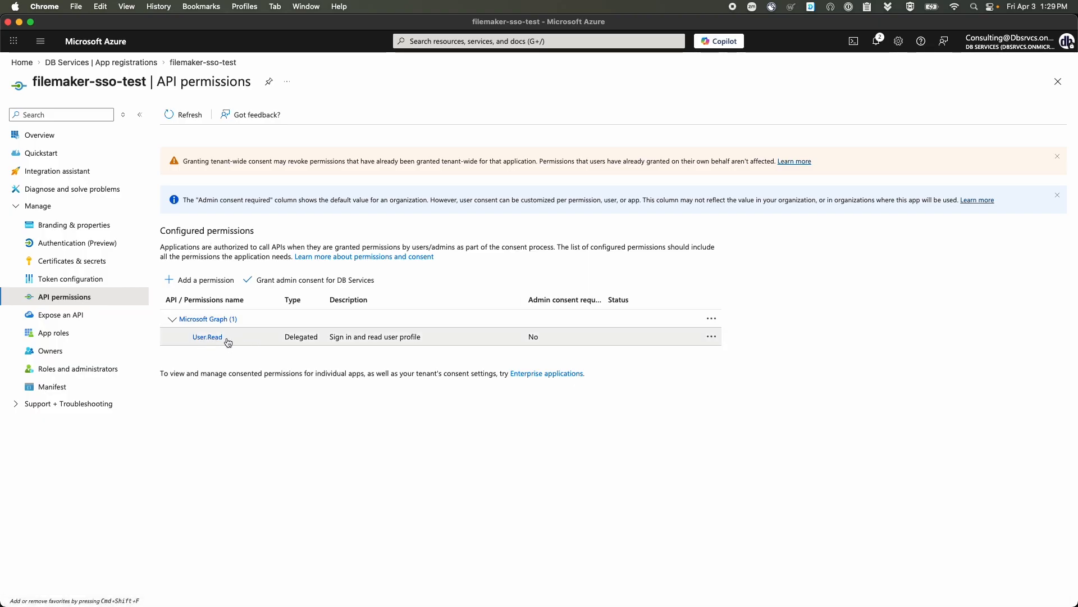
left_click(212, 281)
left_click(701, 193)
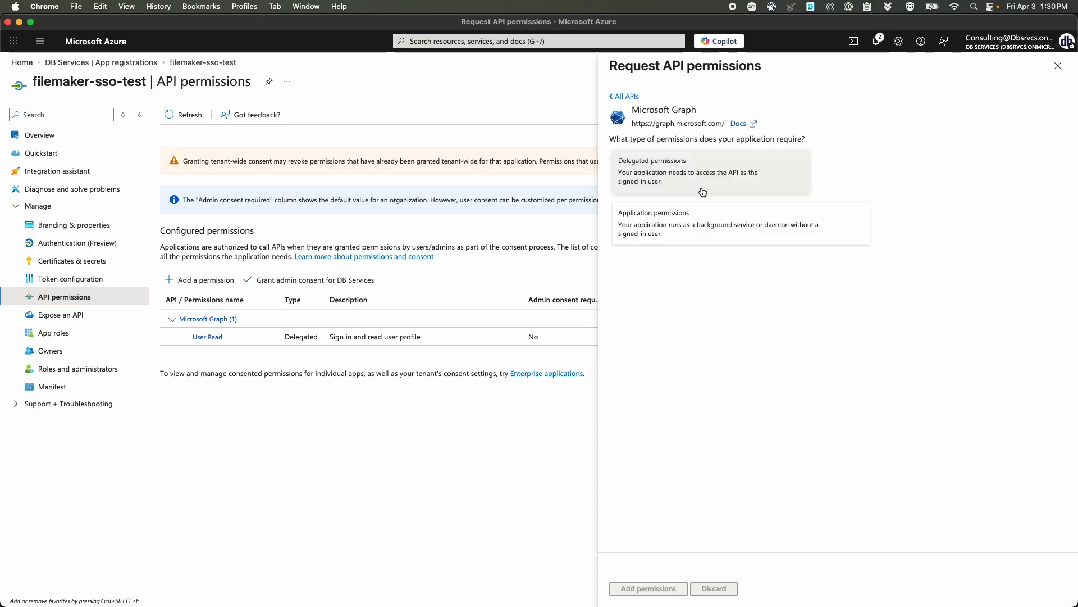
left_click(684, 176)
- Filter for user.read, close the panel, and grant admin consent for DB Services
left_click(690, 284)
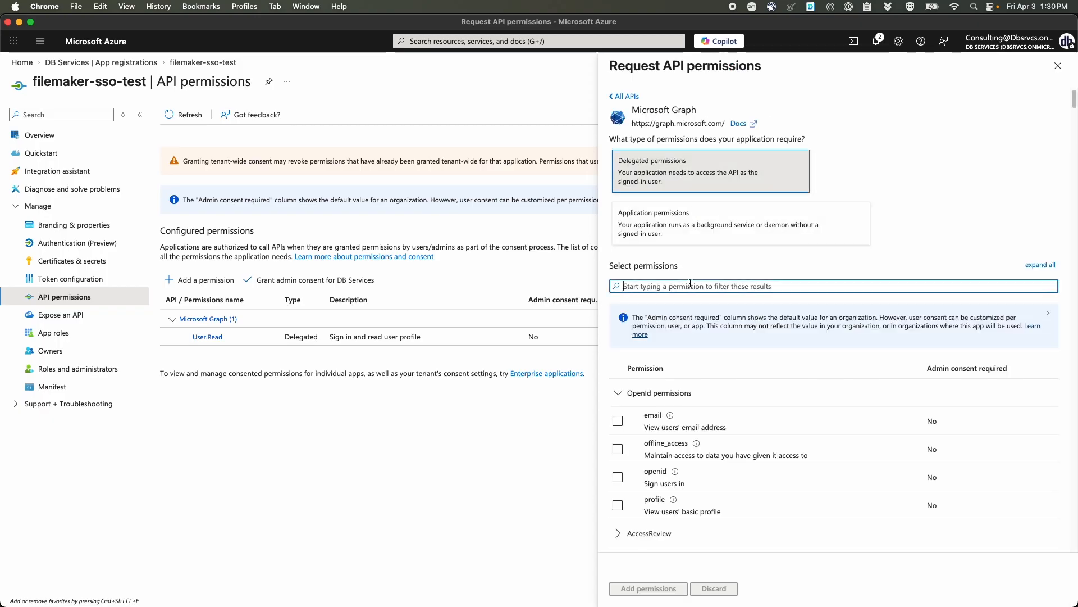
type("user.read")
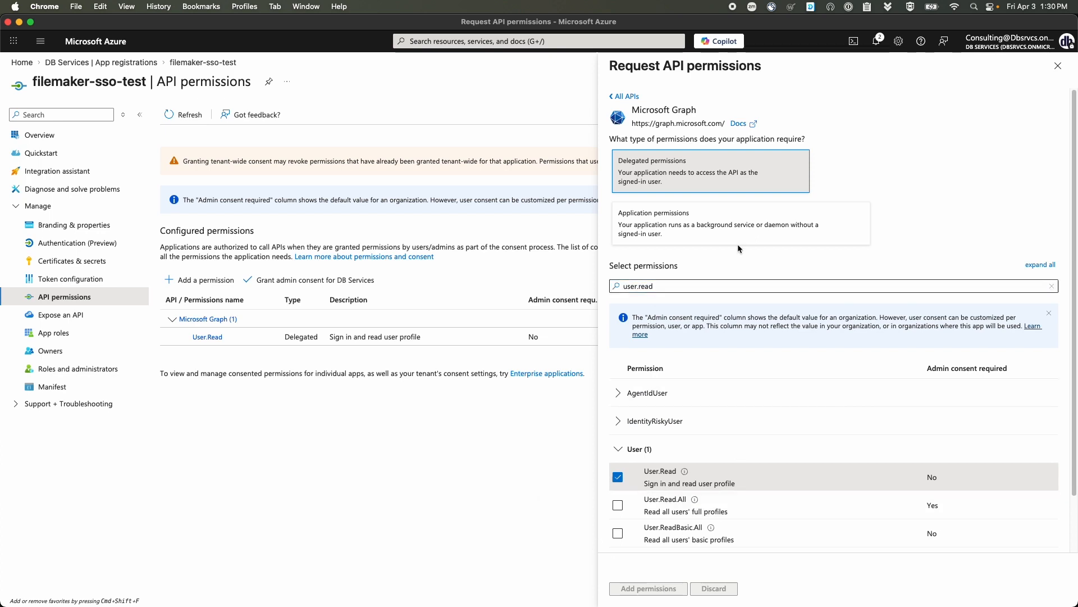
left_click(1057, 66)
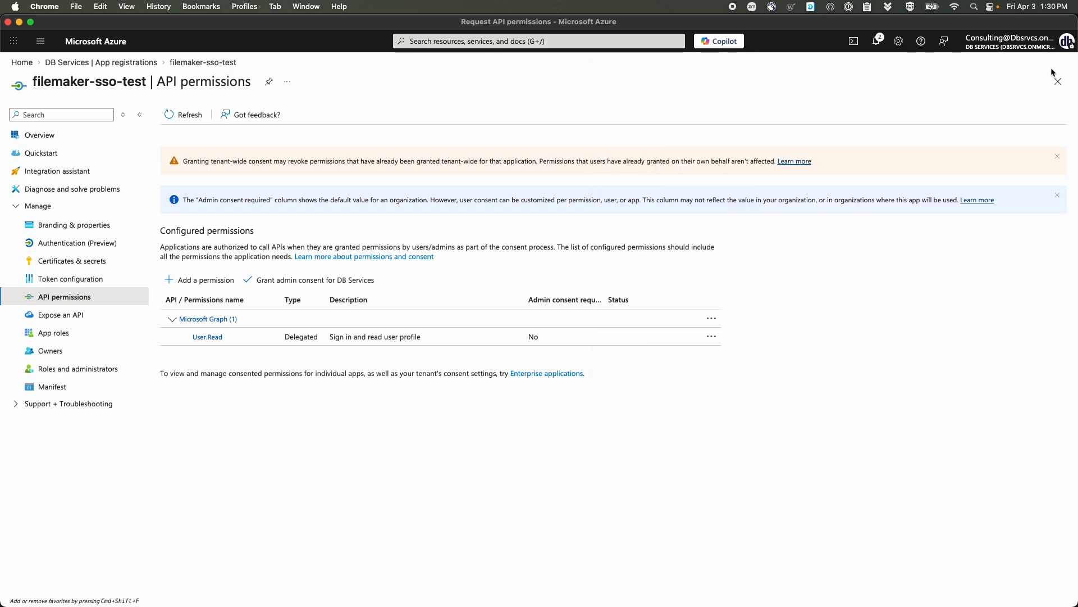
left_click(300, 286)
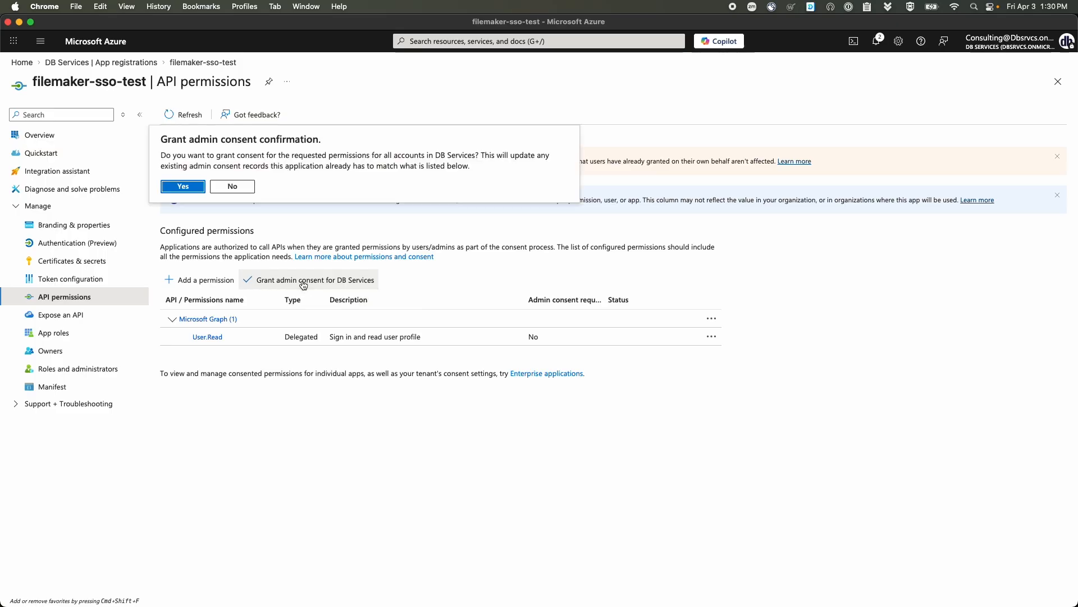
left_click(182, 186)
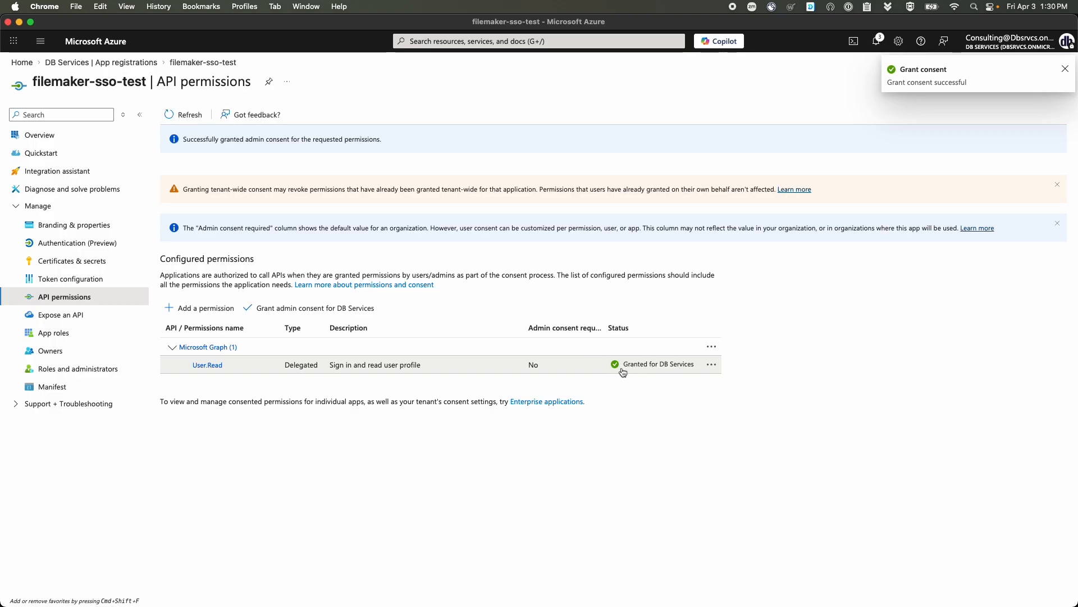
- Add client secret filemaker-sso-secret with the 180-day expiry and copy its value
left_click(65, 263)
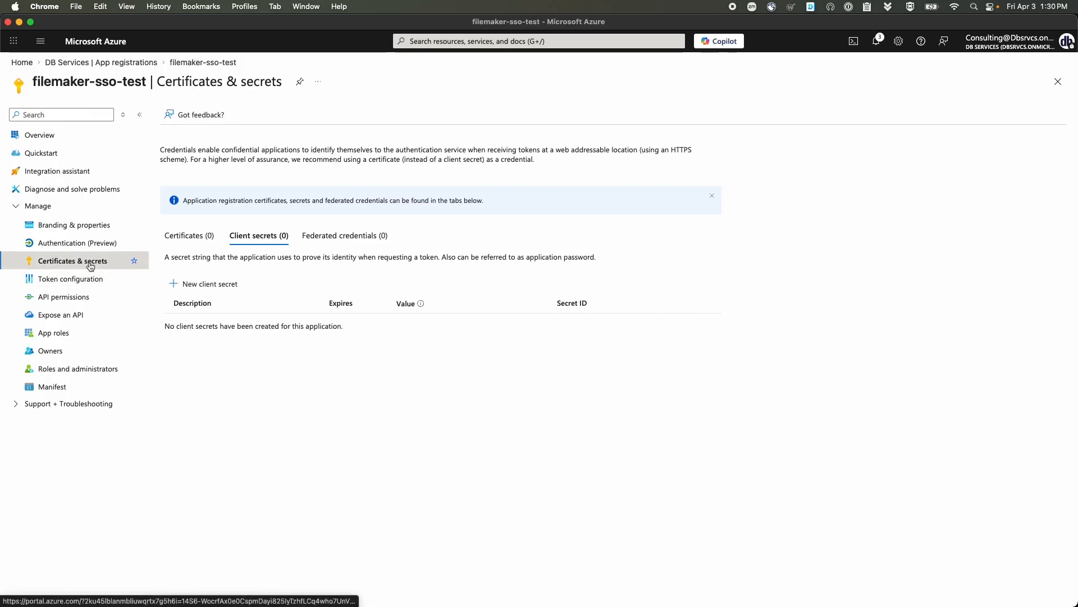
left_click(208, 285)
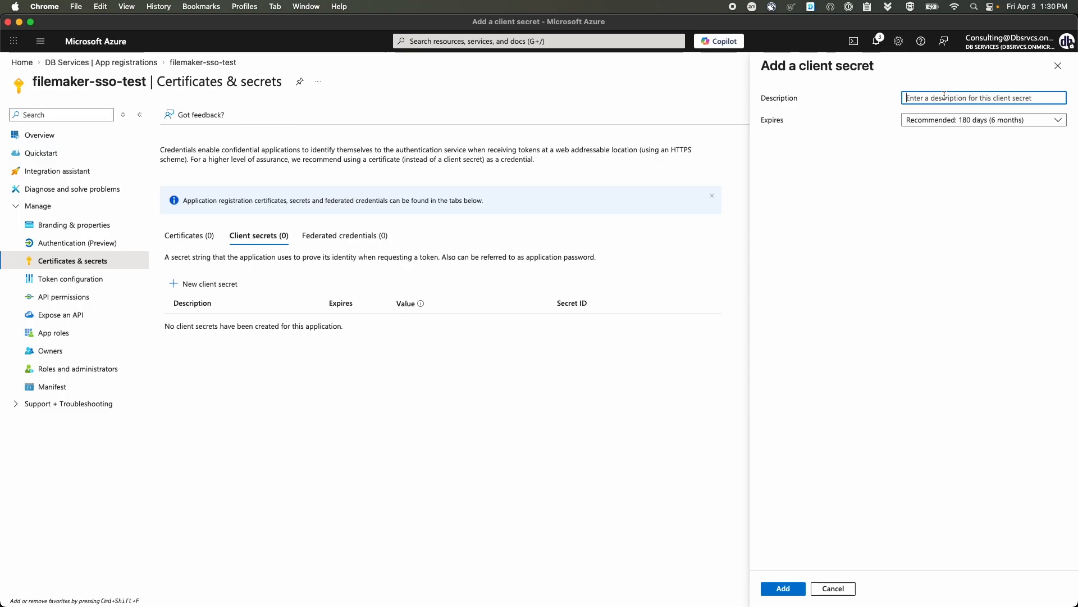
type("filemaker-sso-secret")
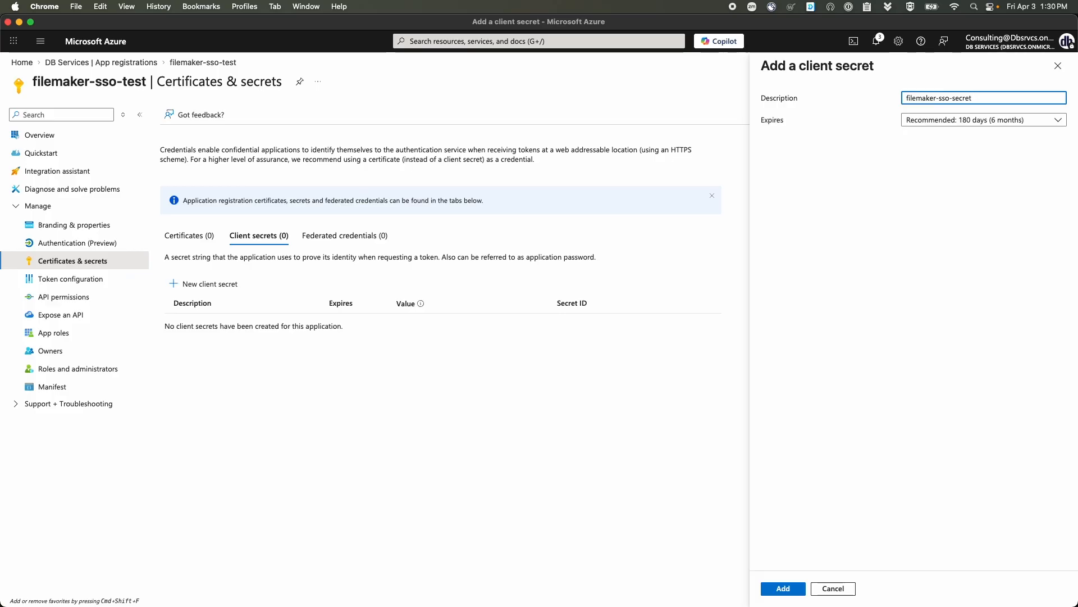
left_click(954, 120)
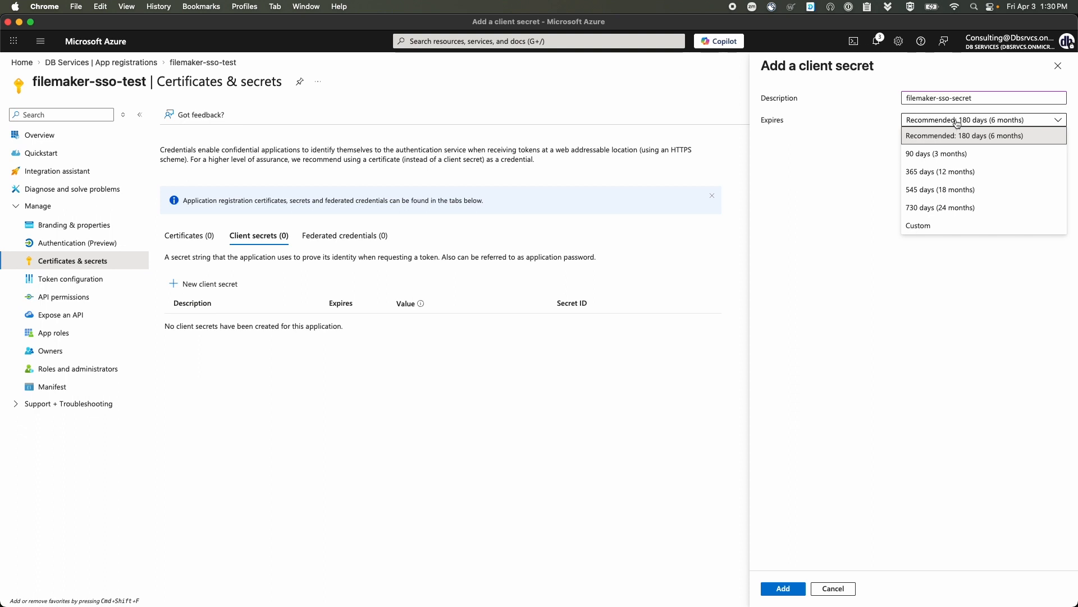
left_click(851, 169)
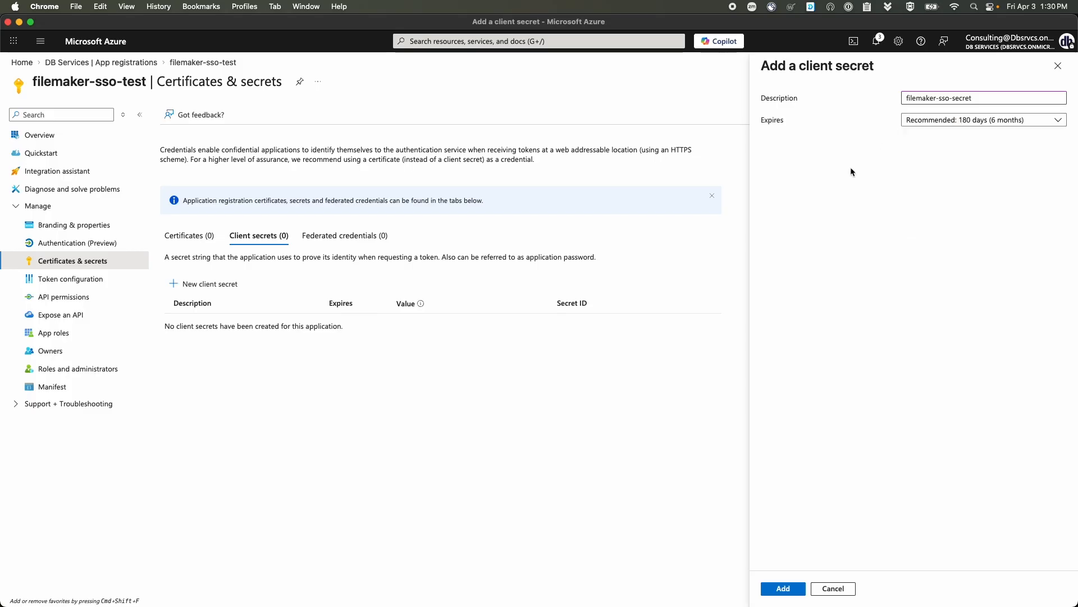
left_click(794, 587)
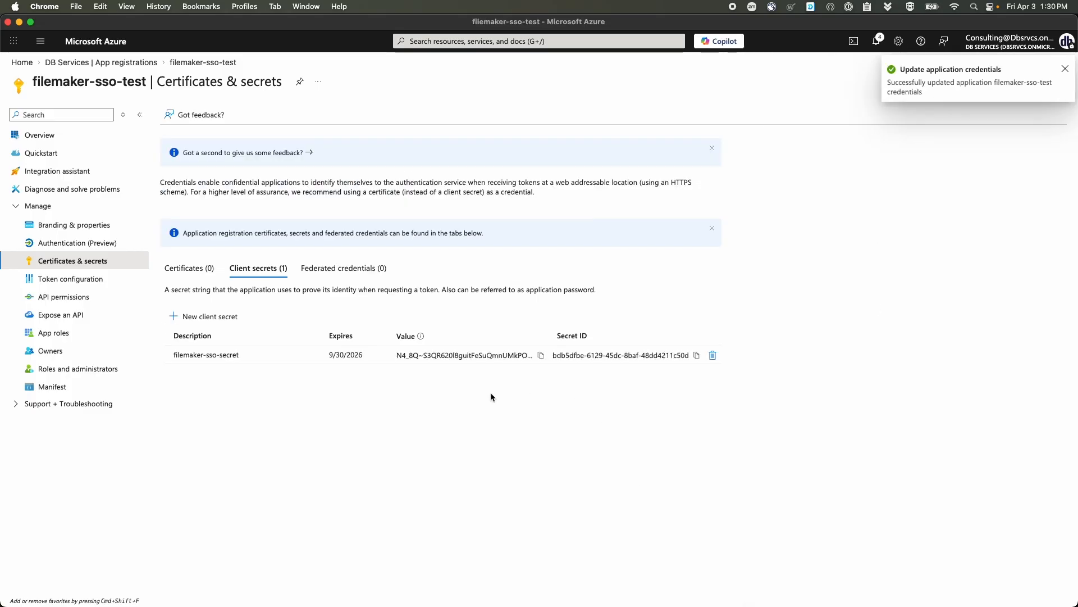
left_click(540, 356)
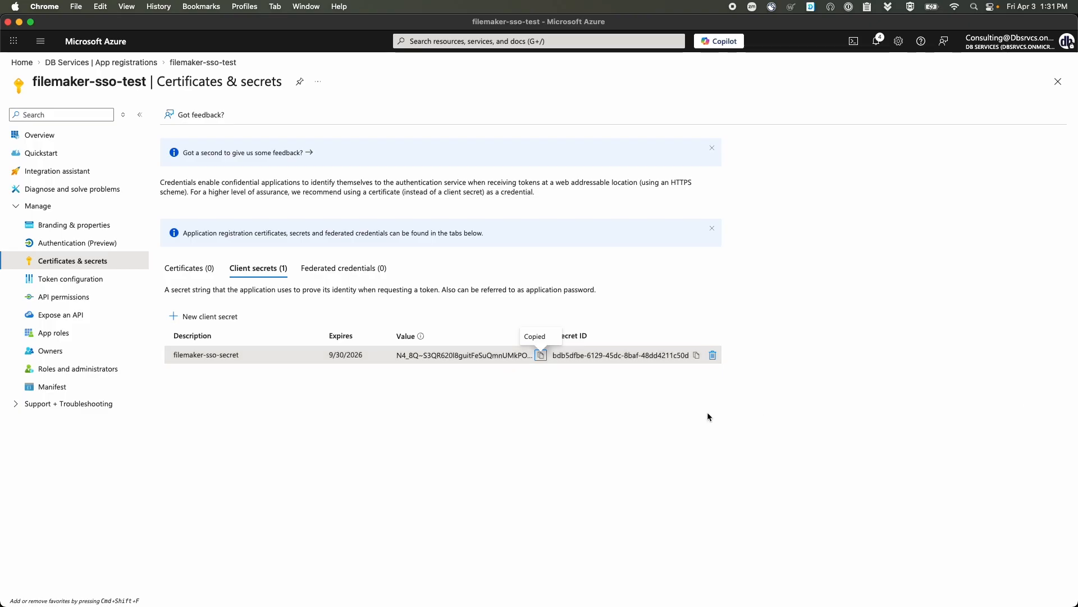
key("ctrl+Up")
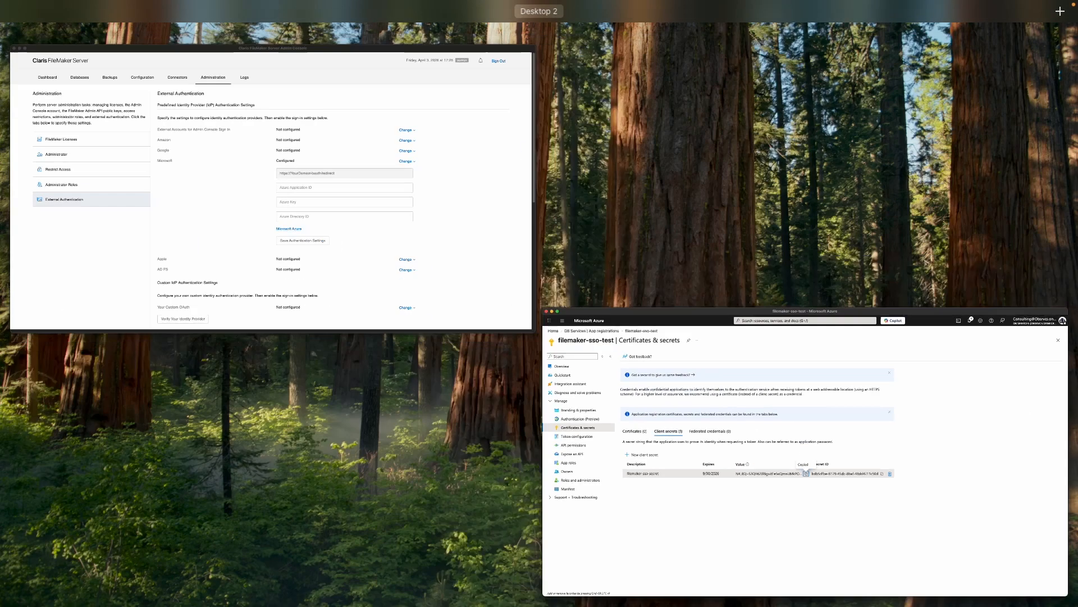
- Paste the copied client secret into the Admin Console's Azure Key field, then return to Azure
left_click(413, 237)
left_click(601, 336)
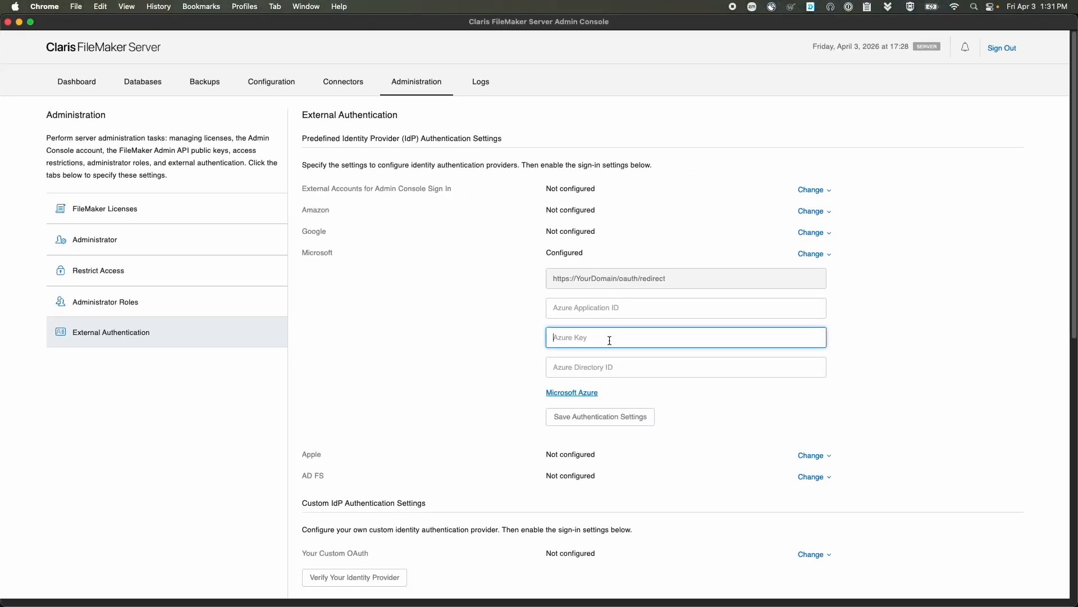
key("super+v")
left_click(892, 380)
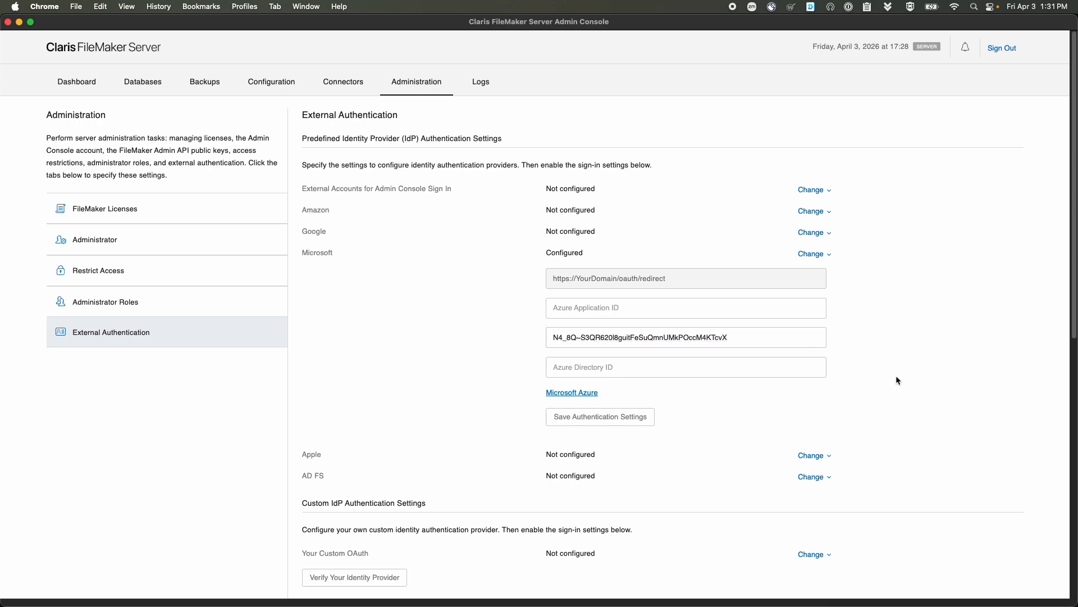
key("ctrl+Up")
left_click(444, 216)
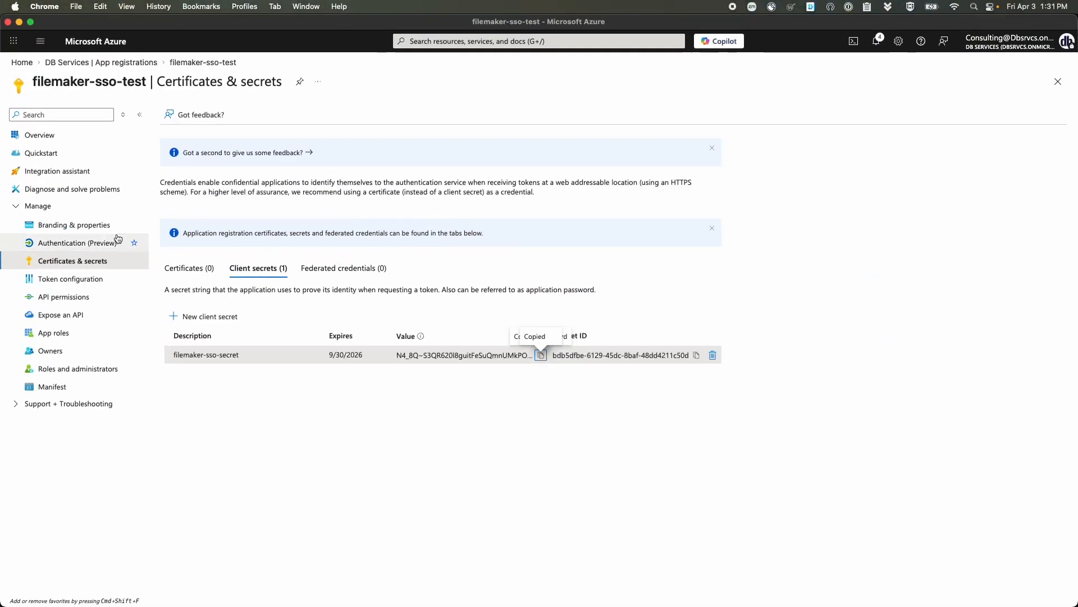
- Copy the Application (client) ID from the filemaker-sso-test overview and return to the Admin Console
left_click(70, 136)
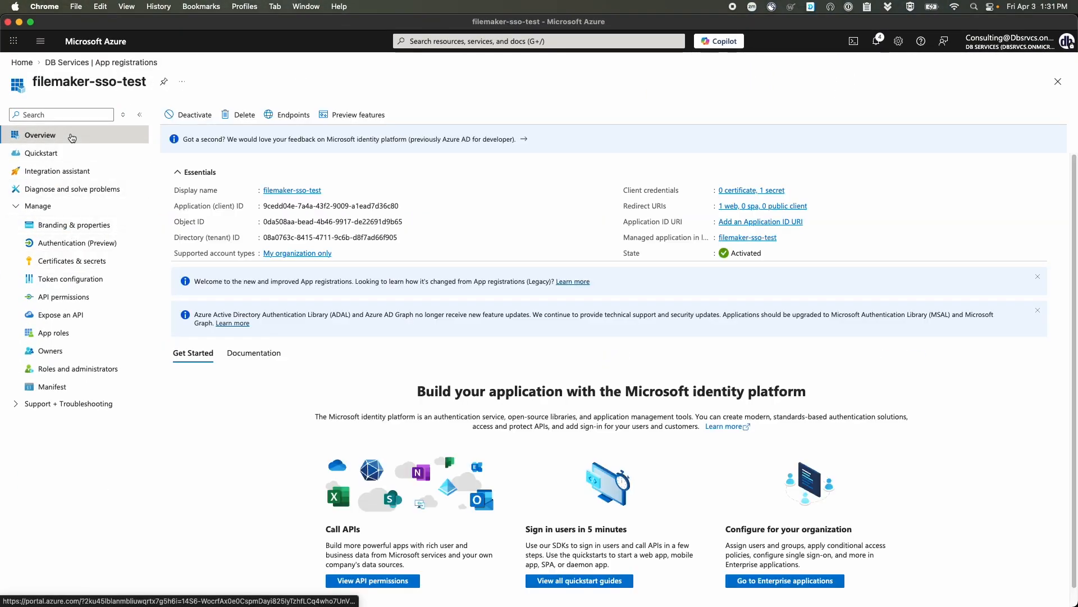
left_click(406, 206)
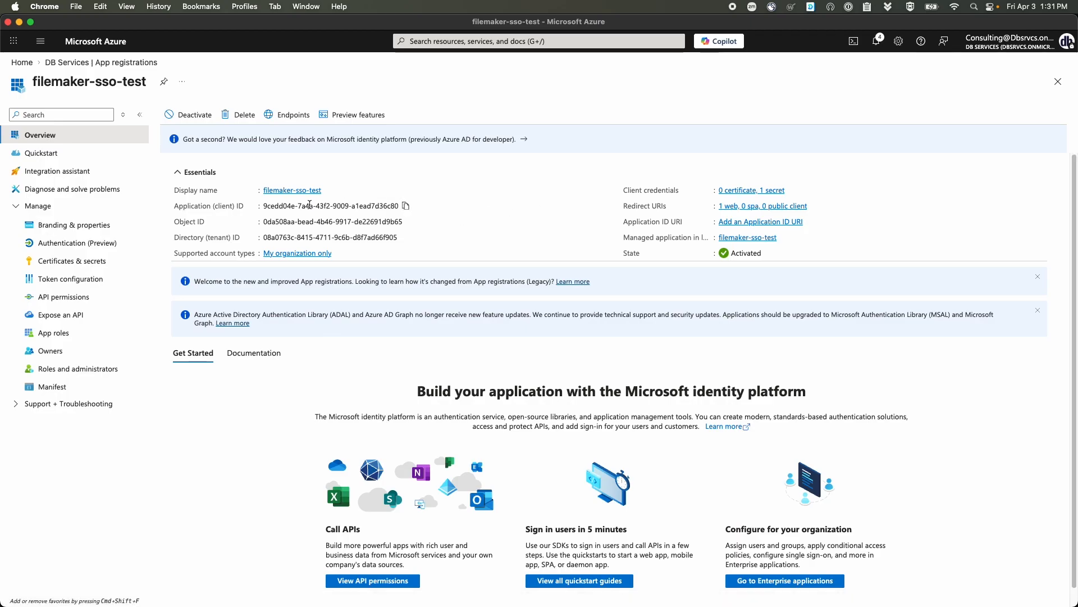
left_click(408, 207)
key("ctrl+Up")
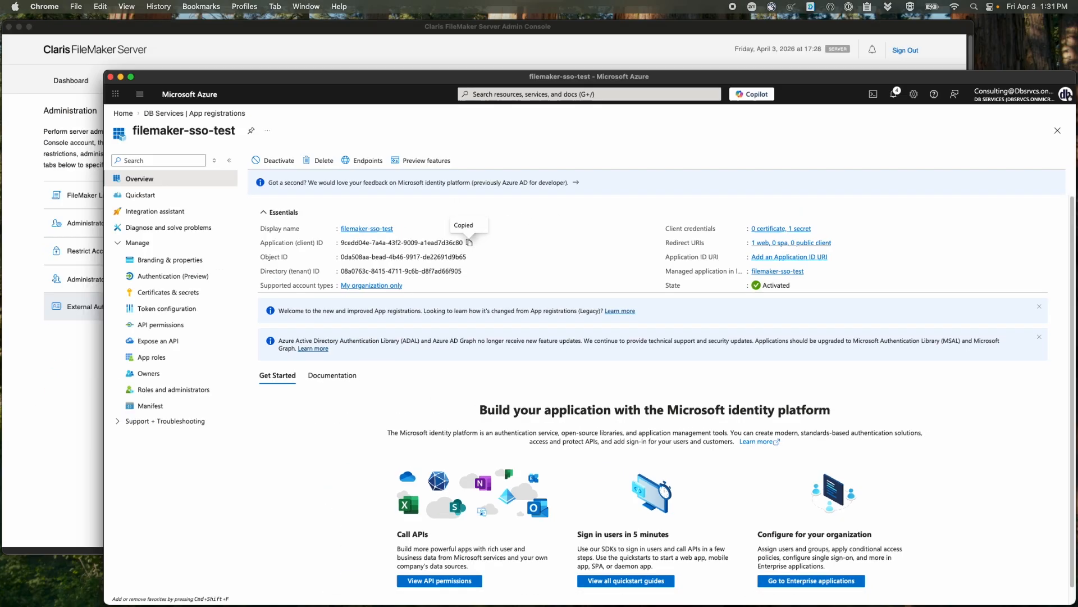
left_click(494, 214)
- Paste the client ID into Azure Application ID and copy the Directory (tenant) ID from Azure
left_click(595, 302)
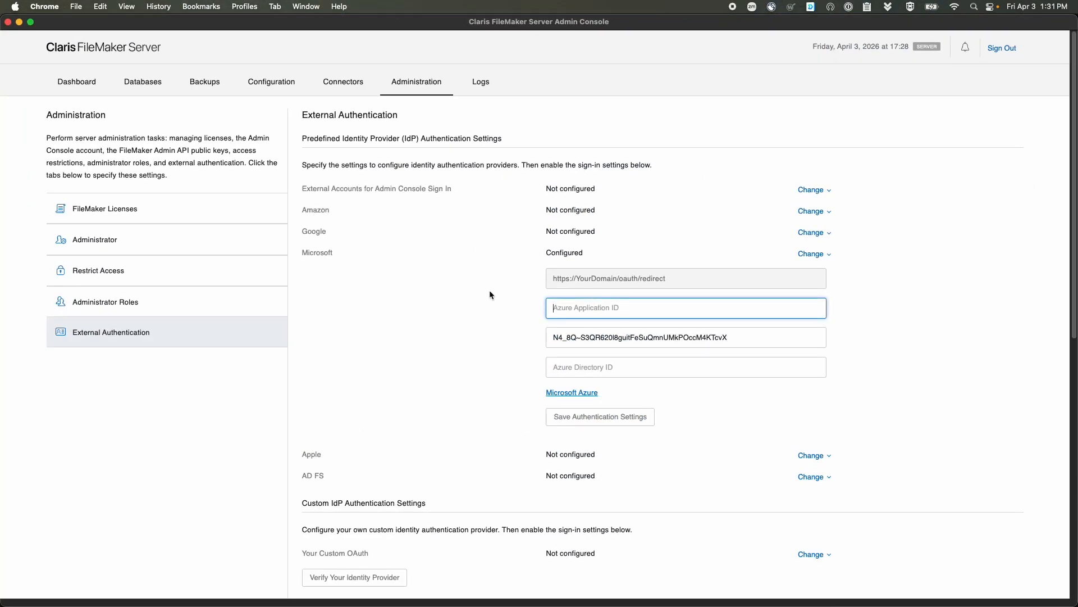
key("cmd+v")
key("ctrl+Up")
left_click(530, 253)
left_click(402, 237)
key("ctrl+Up")
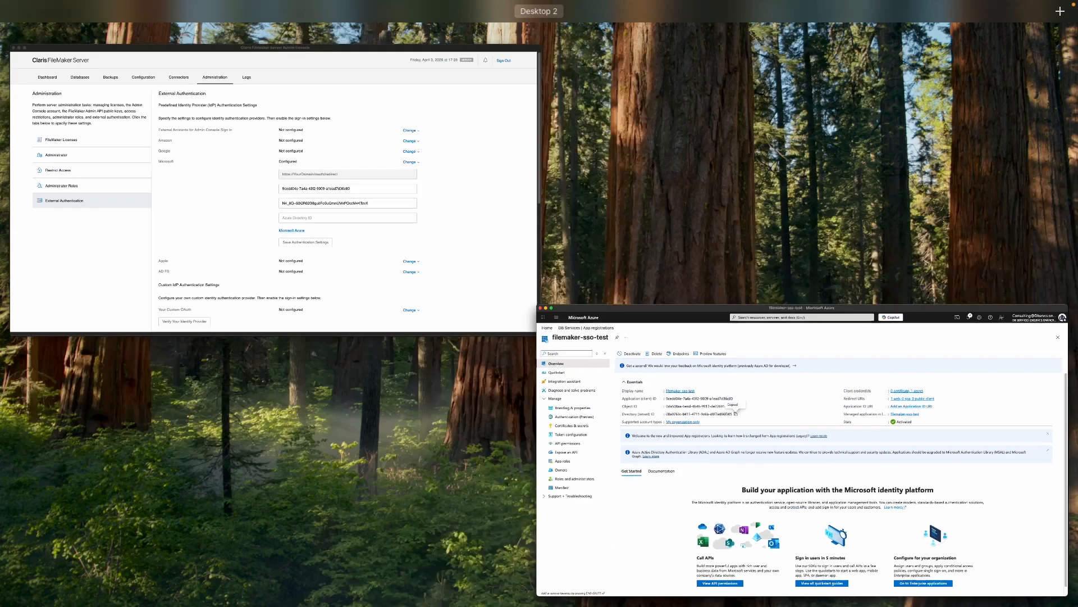
left_click(402, 185)
- Paste the tenant ID into Azure Directory ID and save the authentication settings
left_click(614, 362)
key("cmd+v")
left_click(444, 331)
left_click(607, 415)
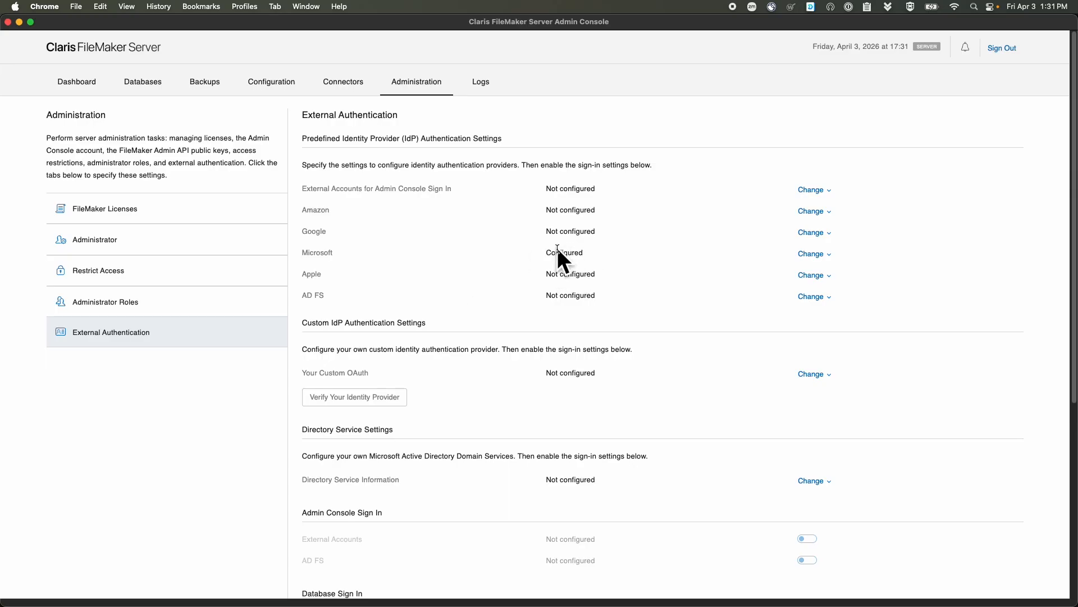
- Switch on External Server Accounts and Microsoft under Database Sign In
scroll(661, 315, "down", 5)
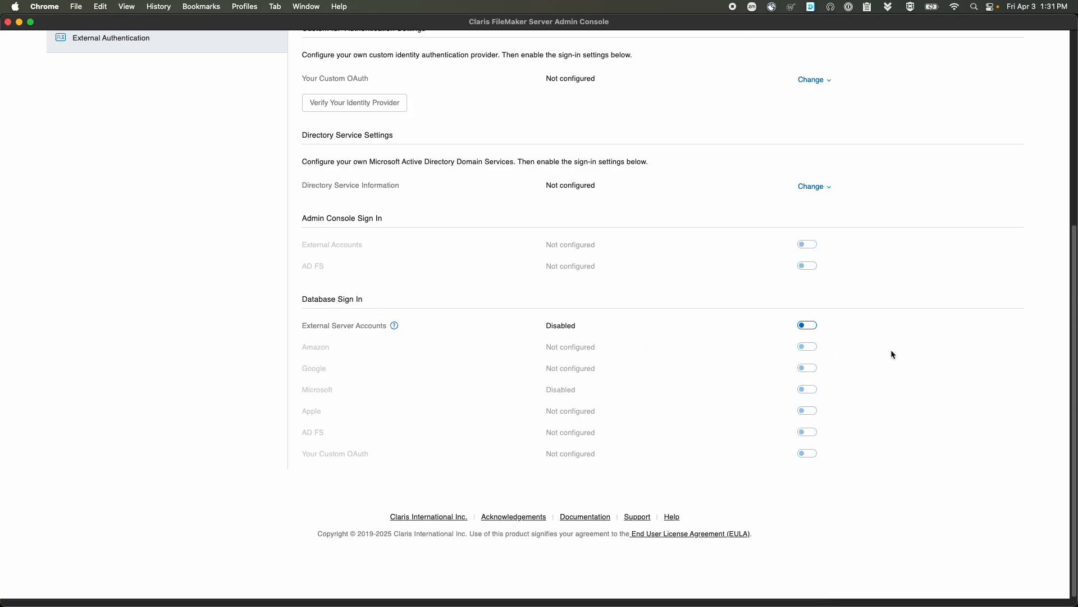
left_click(805, 325)
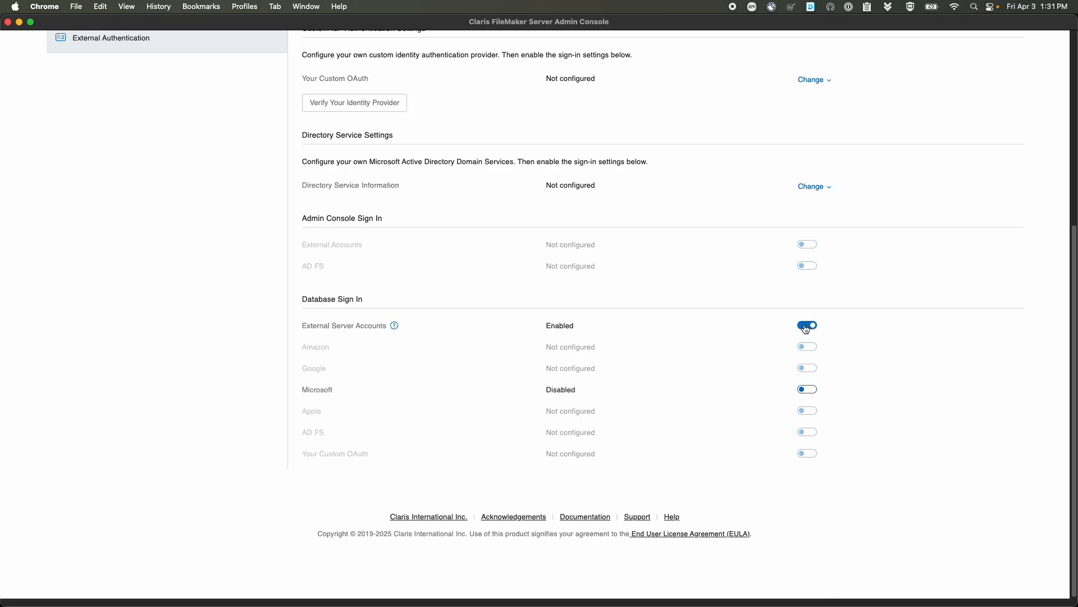
left_click(808, 390)
scroll(337, 393, "up", 5)
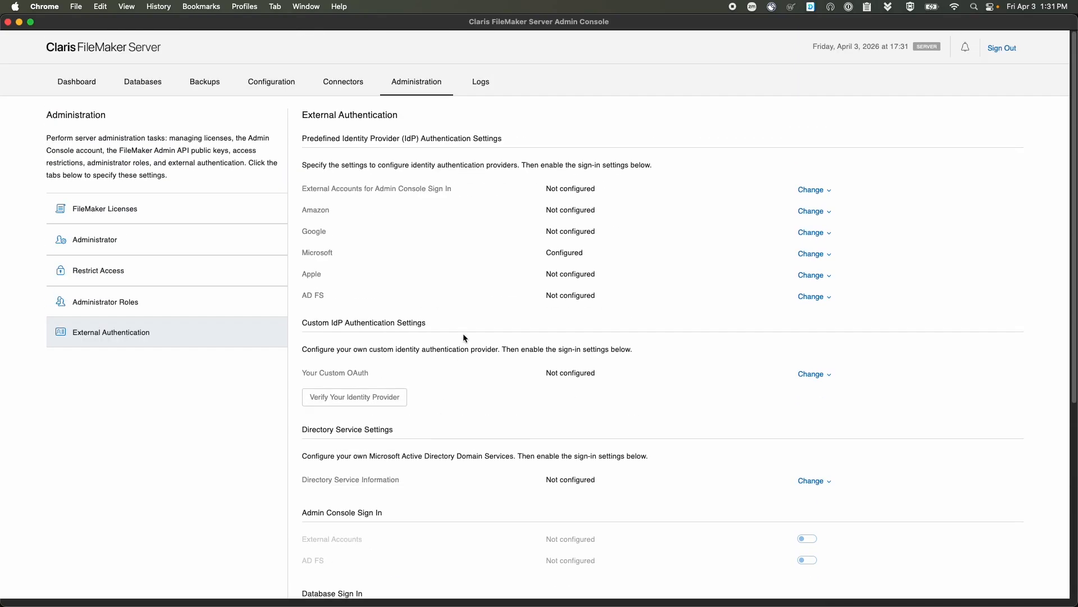
key("ctrl+Up")
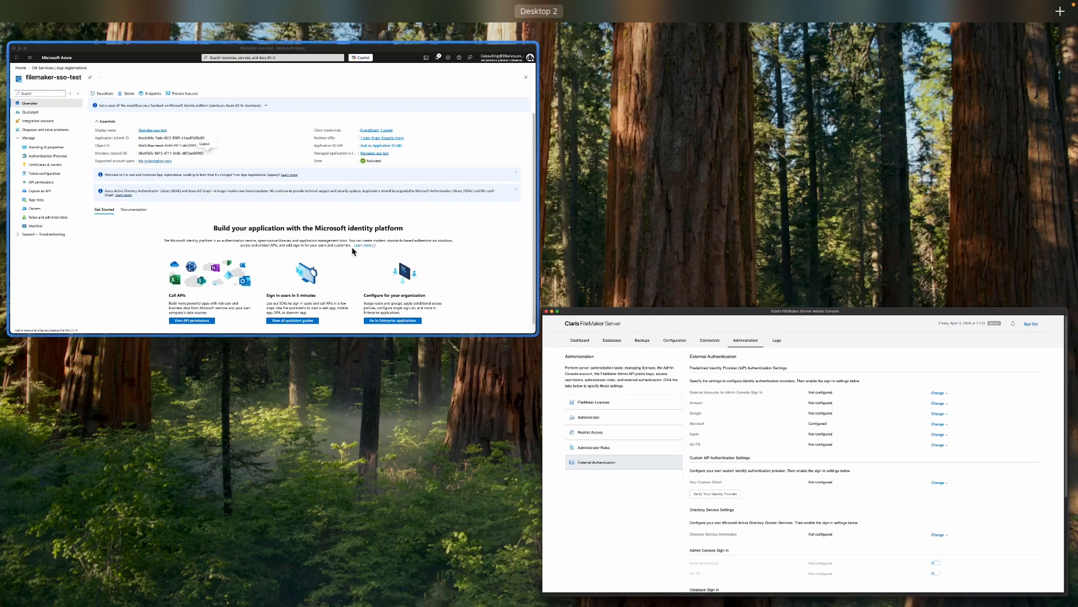
- Return to the Azure portal home page and open the Groups service
left_click(351, 247)
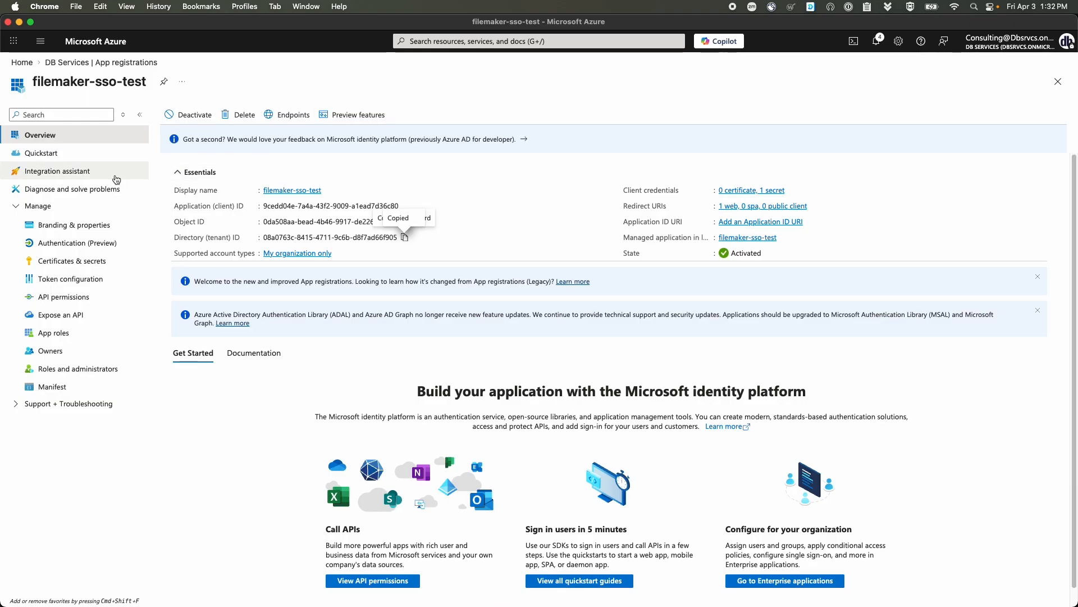
left_click(24, 63)
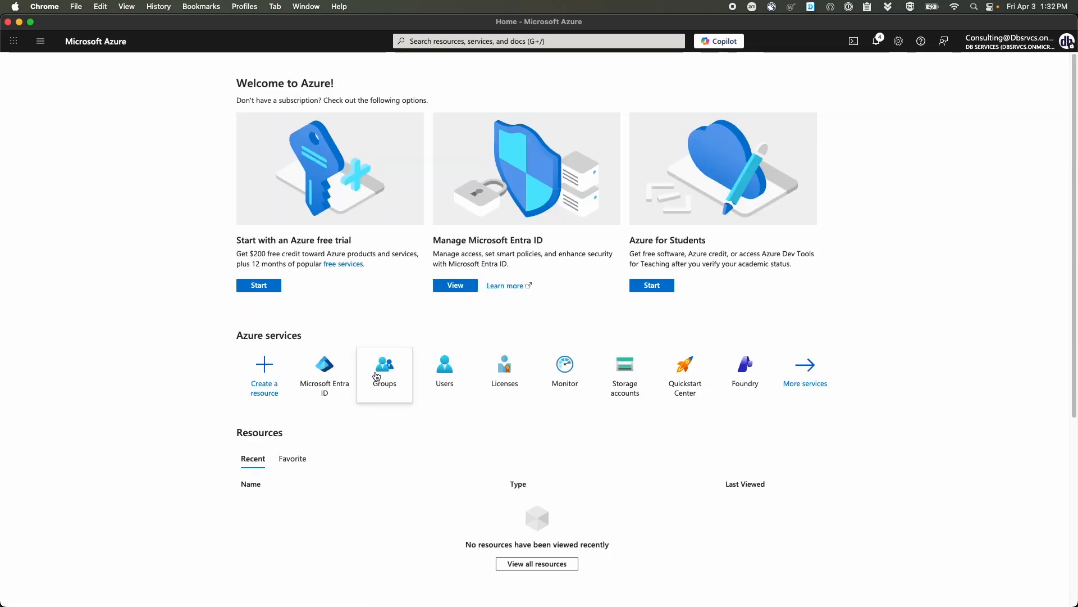
left_click(380, 306)
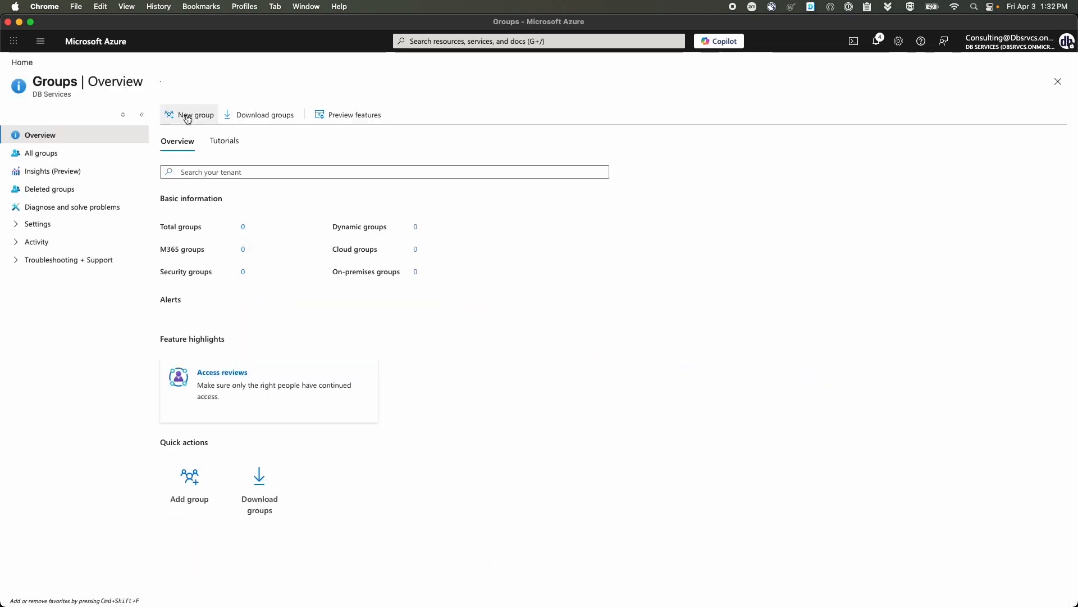
- Create a new group named filemaker-admins with one user added as a member
left_click(183, 115)
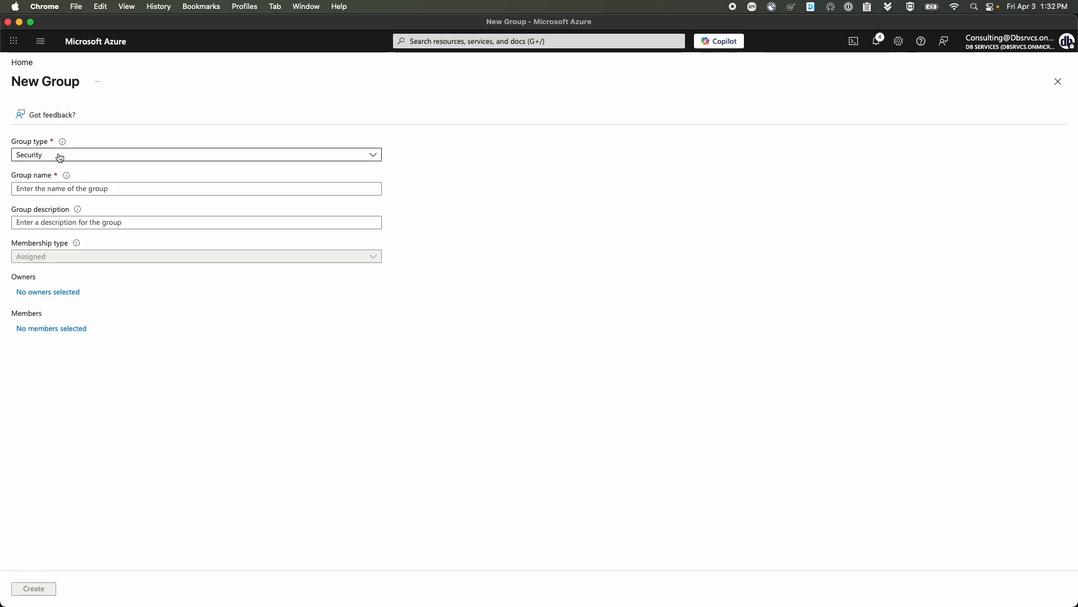
left_click(120, 187)
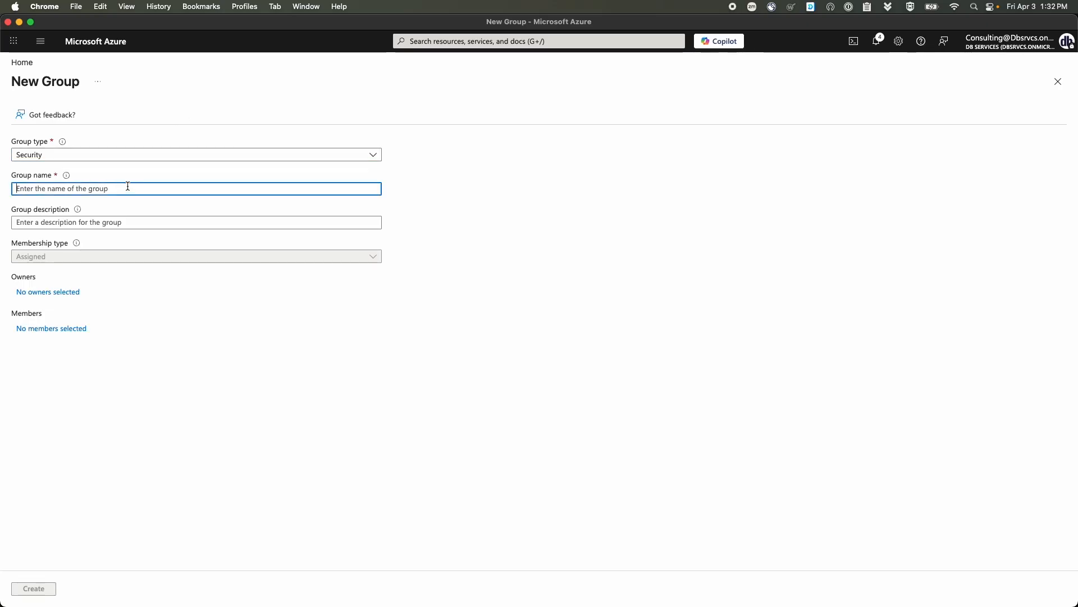
type("fe")
type("lemaker")
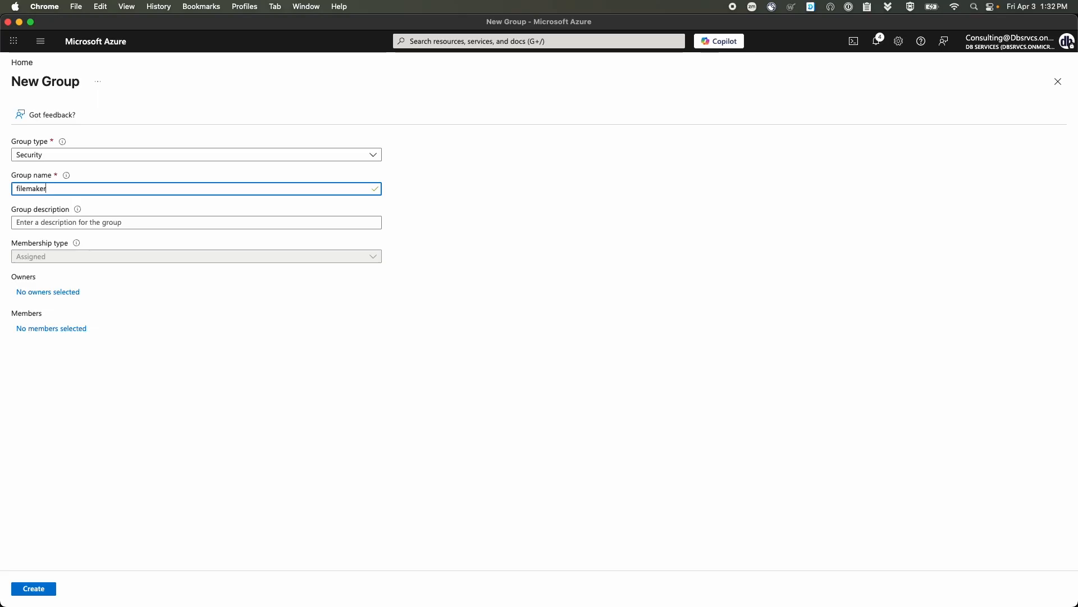
type("-admins")
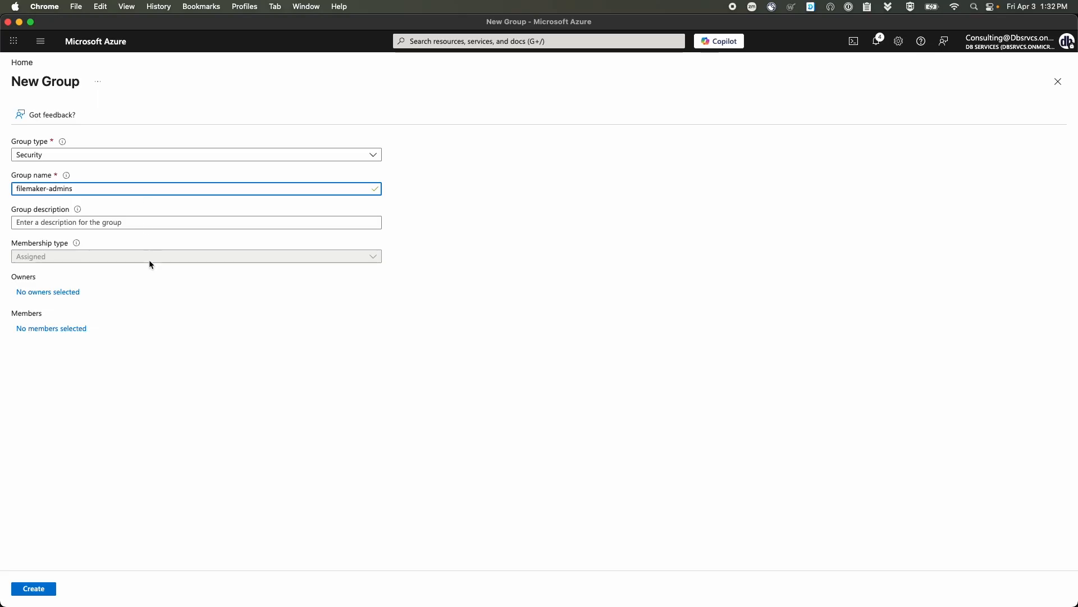
left_click(47, 329)
left_click(554, 298)
left_click(473, 592)
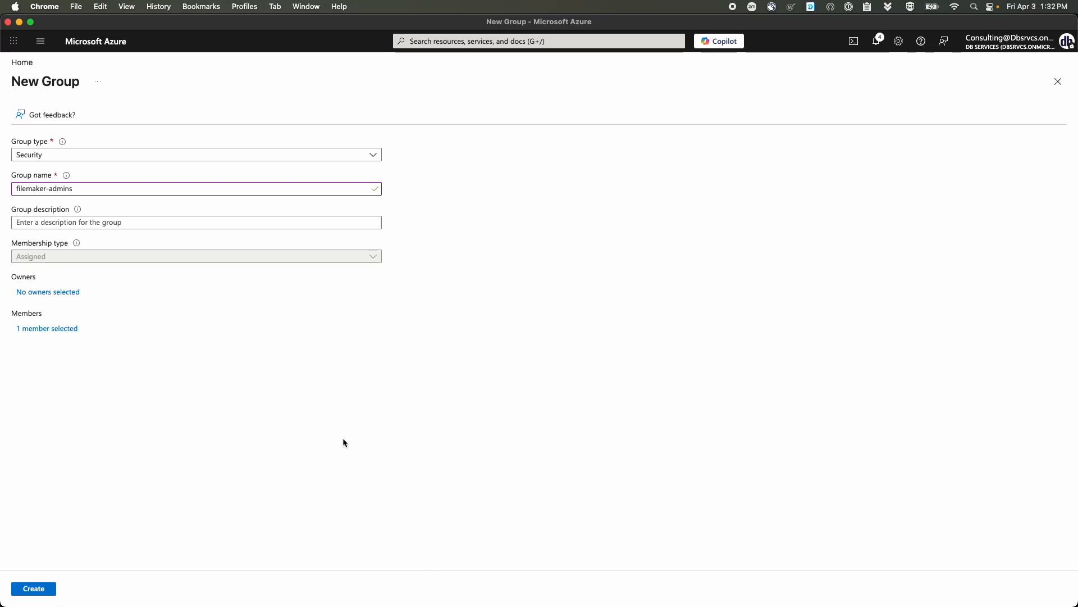
left_click(30, 589)
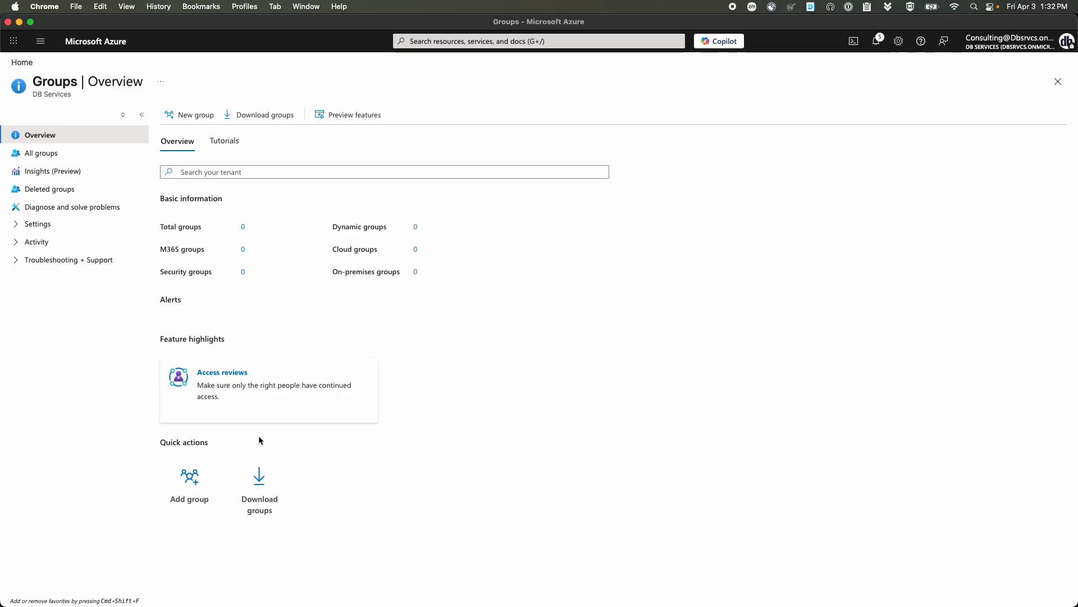
- Open filemaker-admins from All groups and copy its Object ID
left_click(64, 152)
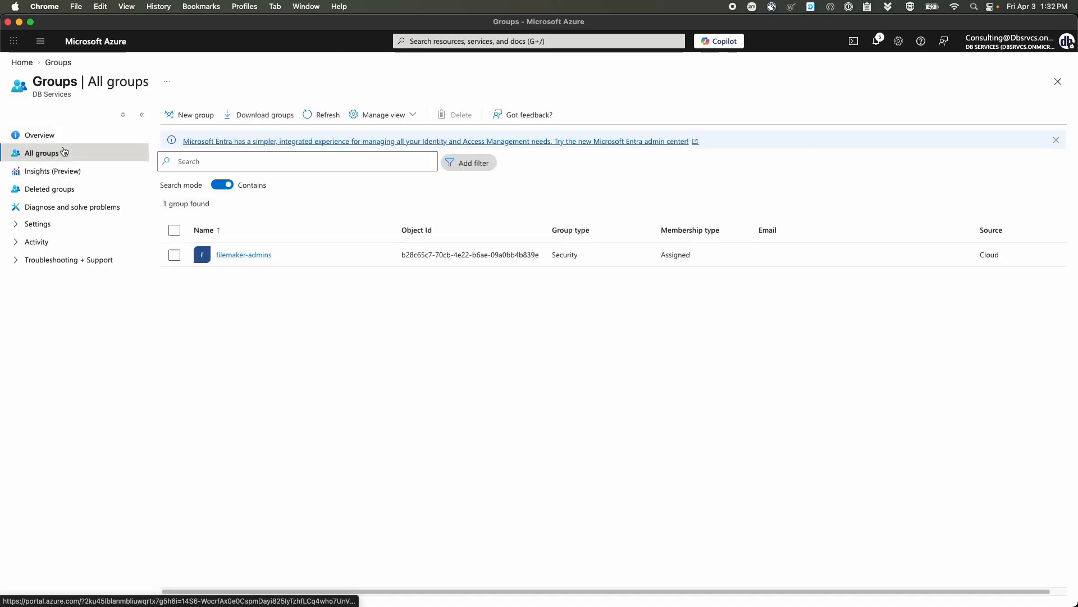
left_click(246, 255)
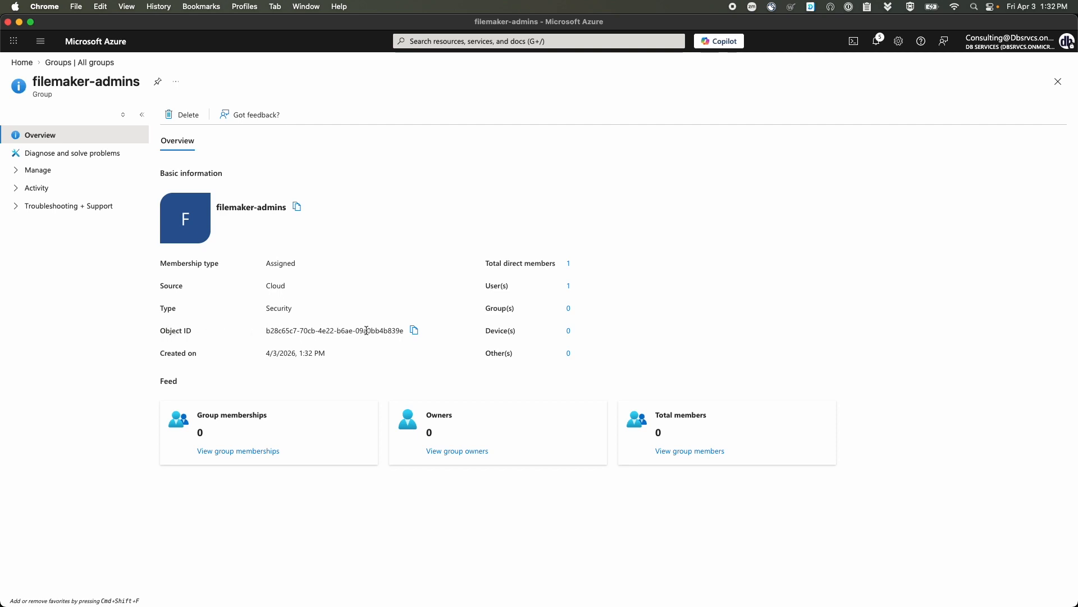
left_click(414, 330)
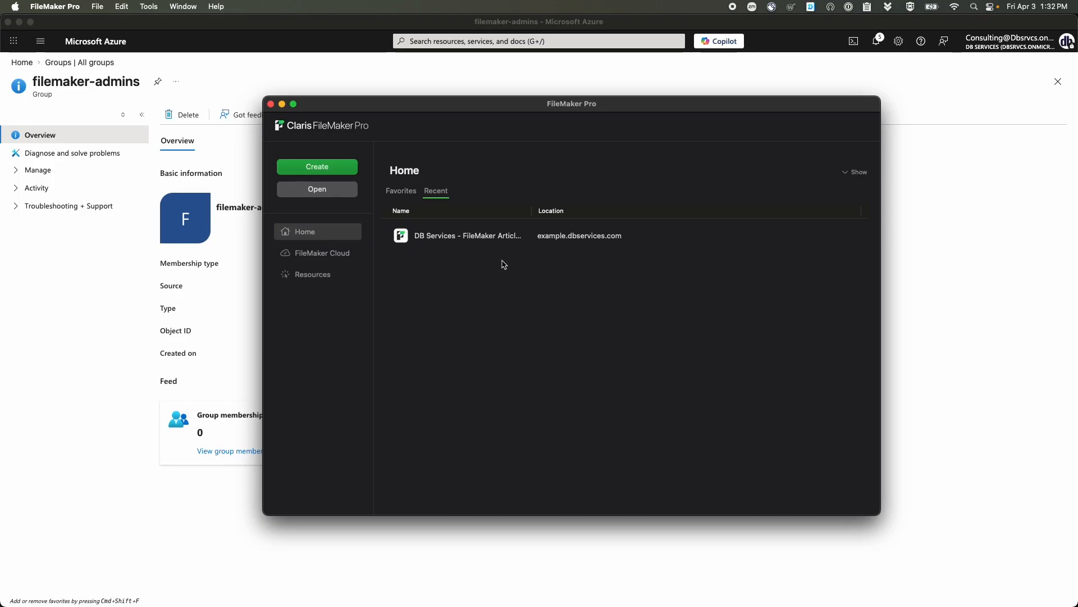
- Open the recent DB Services example file and sign in as admin with the account password
double_click(485, 245)
left_click_drag(567, 192, 445, 190)
type("admin")
key("Tab")
type("••••")
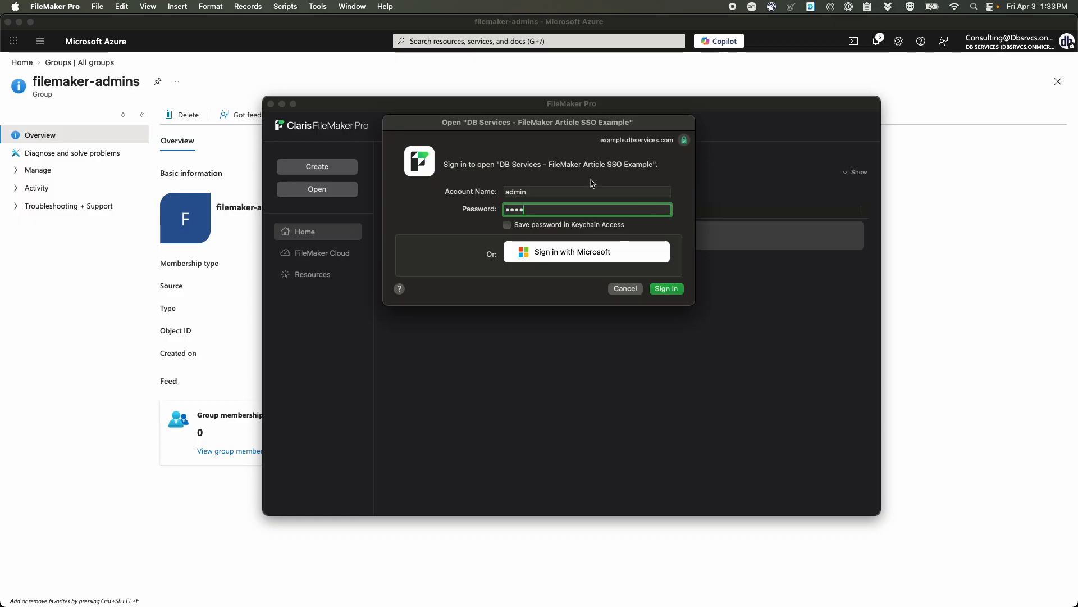
left_click(667, 288)
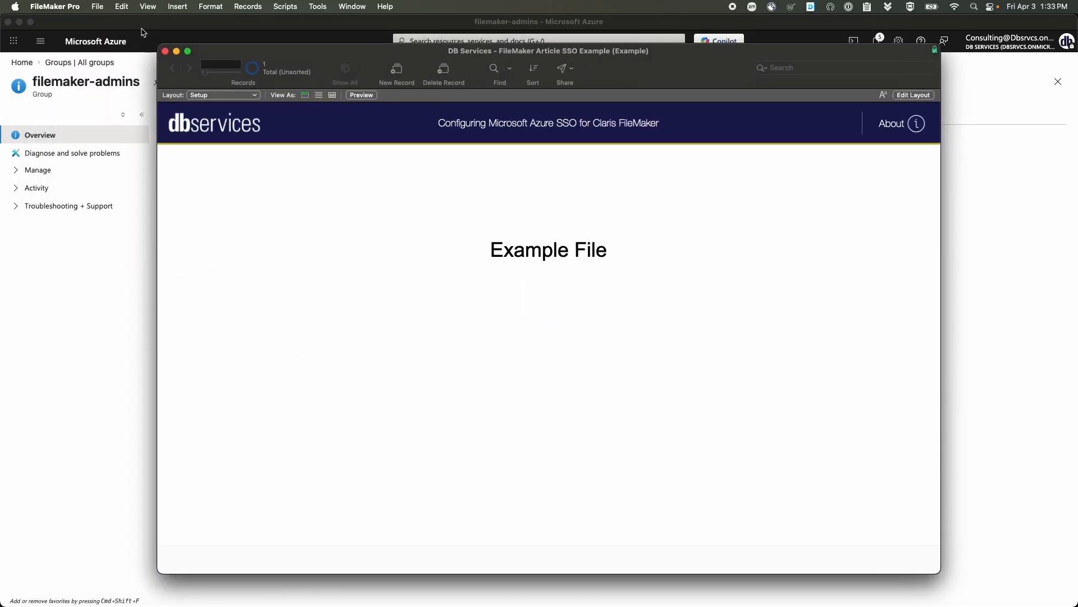
- Open the file's Manage Security settings and switch authentication to Microsoft Entra ID
left_click(96, 9)
mouse_move(180, 133)
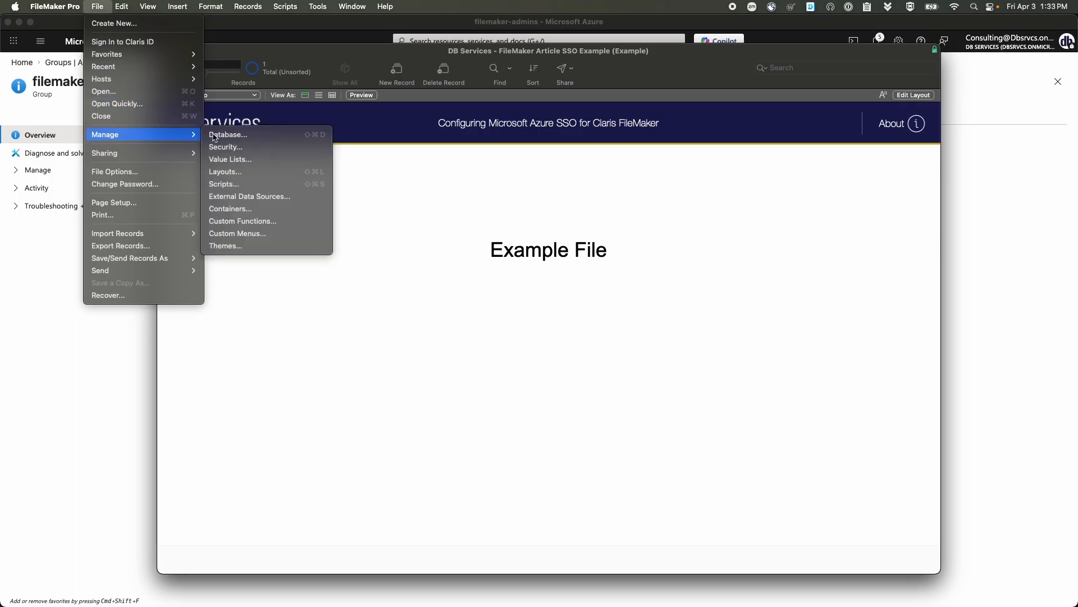
left_click(239, 147)
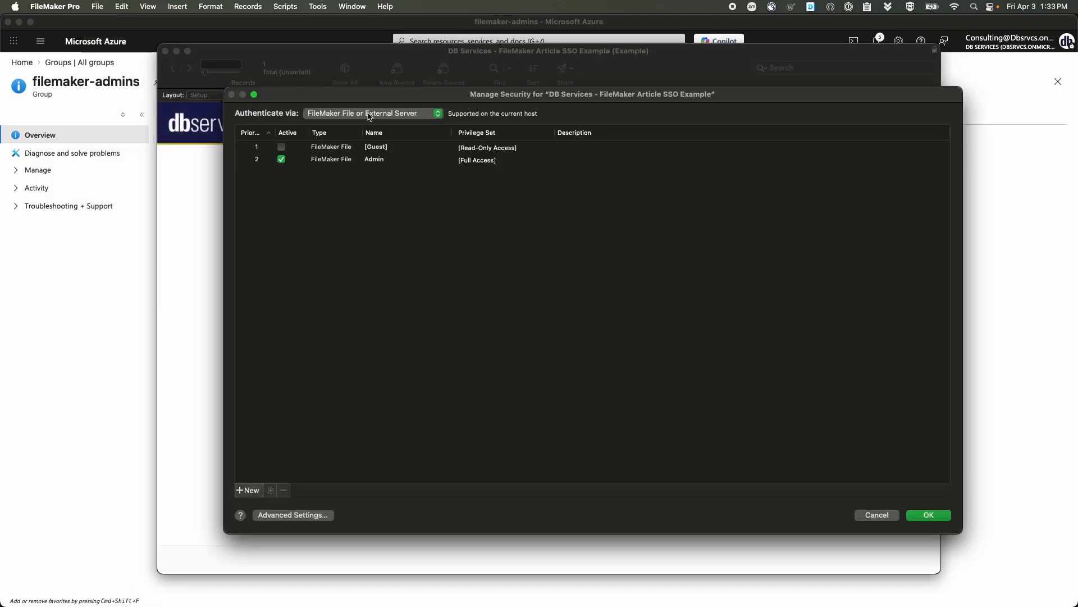
left_click(368, 114)
left_click(362, 176)
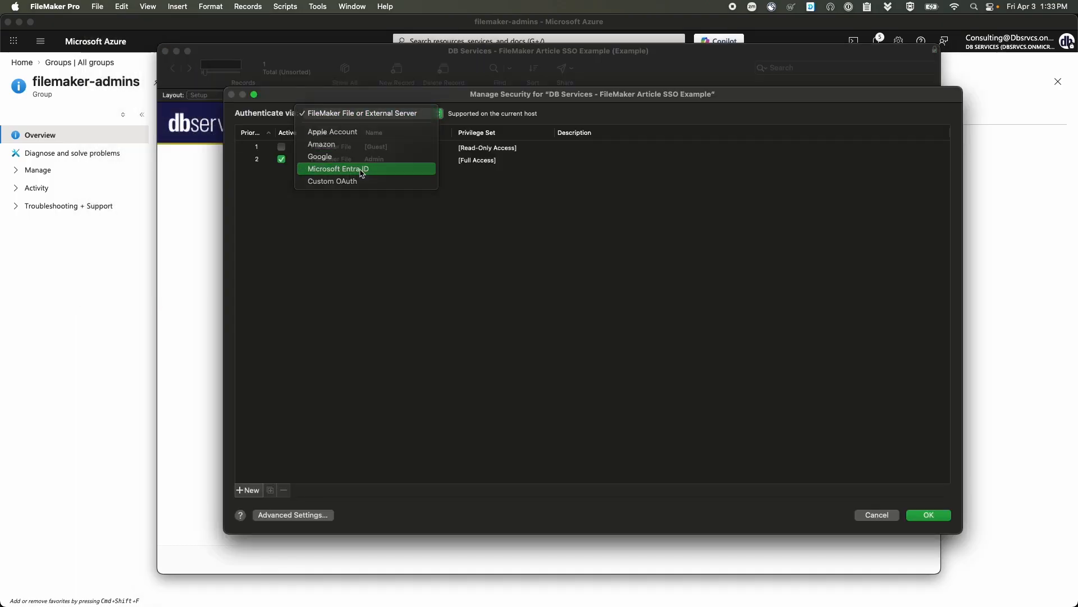
- Add a Full Access Entra ID group account using the pasted filemaker-admins Object ID
left_click(248, 490)
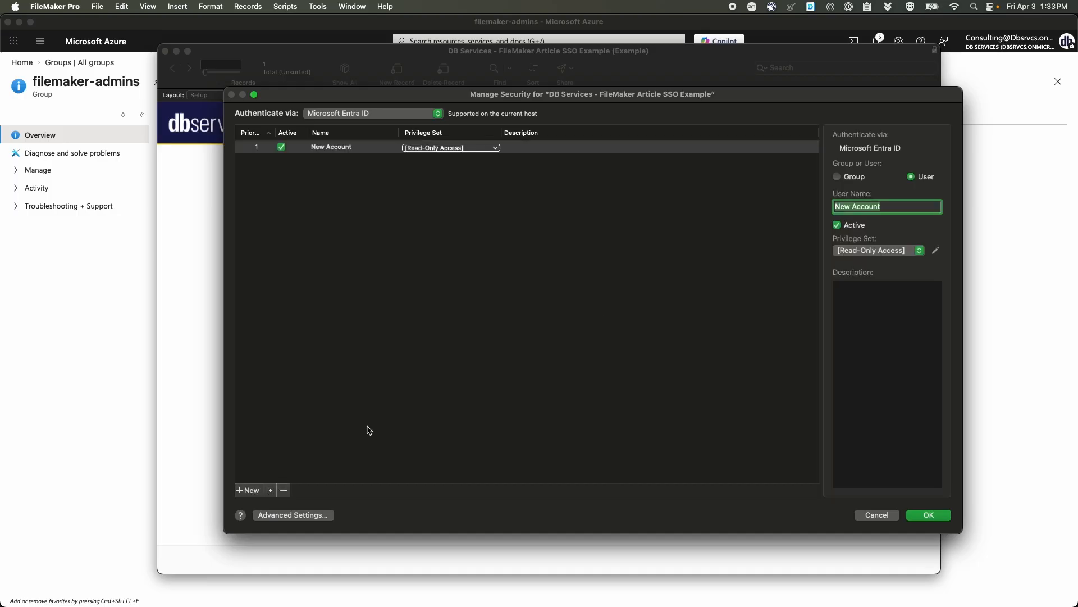
left_click(852, 178)
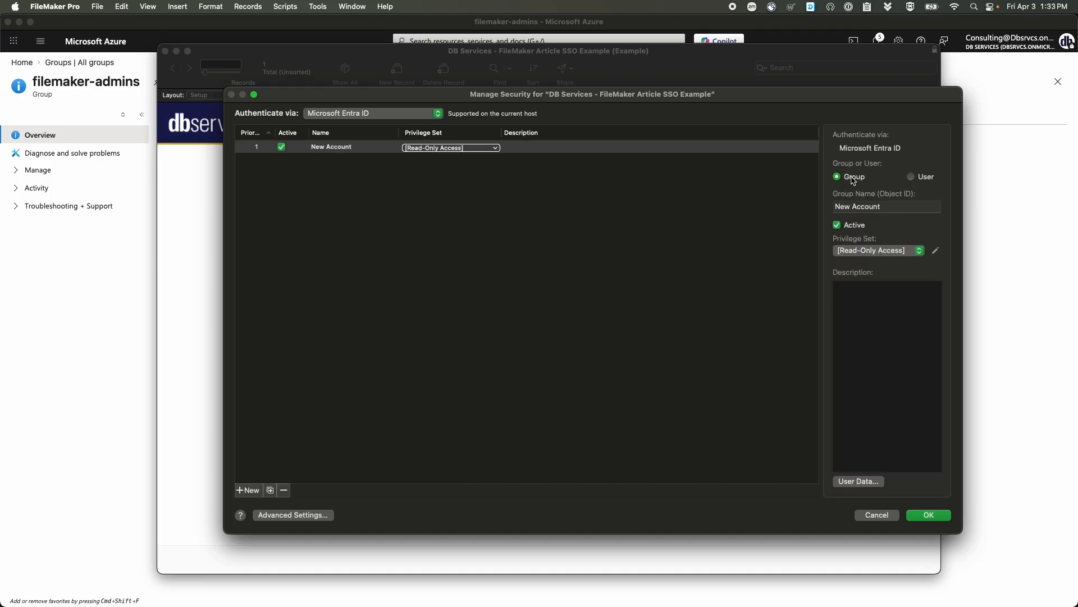
triple_click(889, 210)
key("cmd+v")
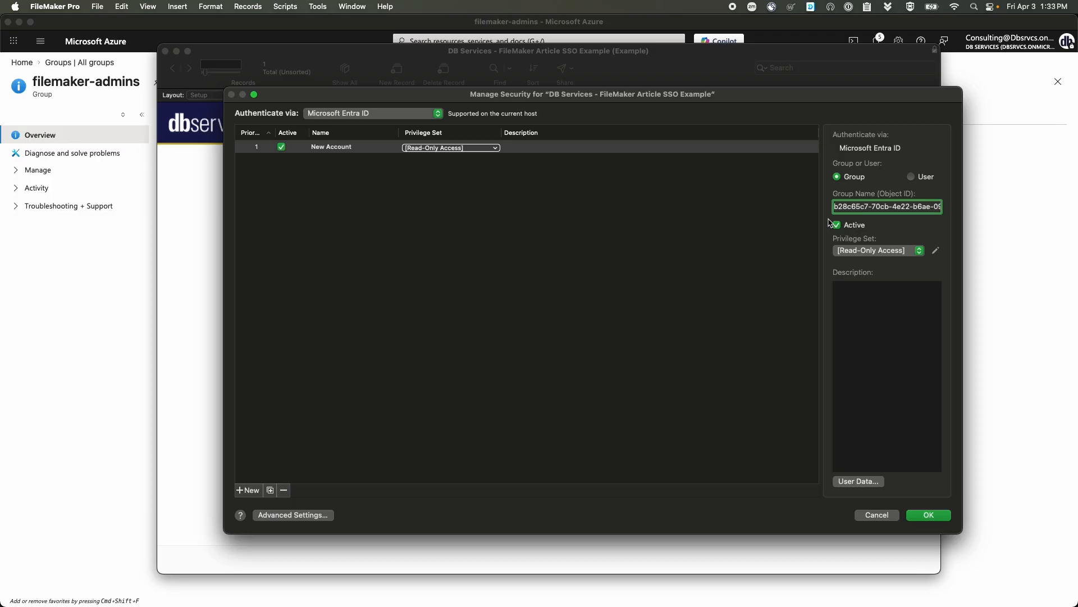
left_click(887, 252)
left_click(876, 225)
left_click(916, 374)
left_click(935, 515)
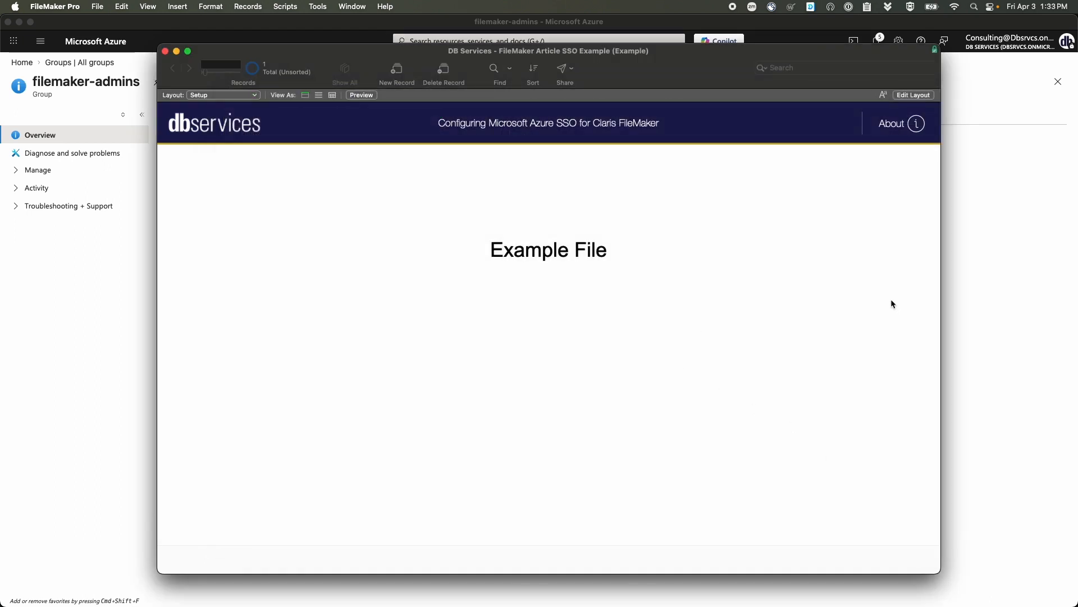
- Close the example file, return Azure to its home page, then reopen the file via Sign in with Microsoft
left_click(165, 51)
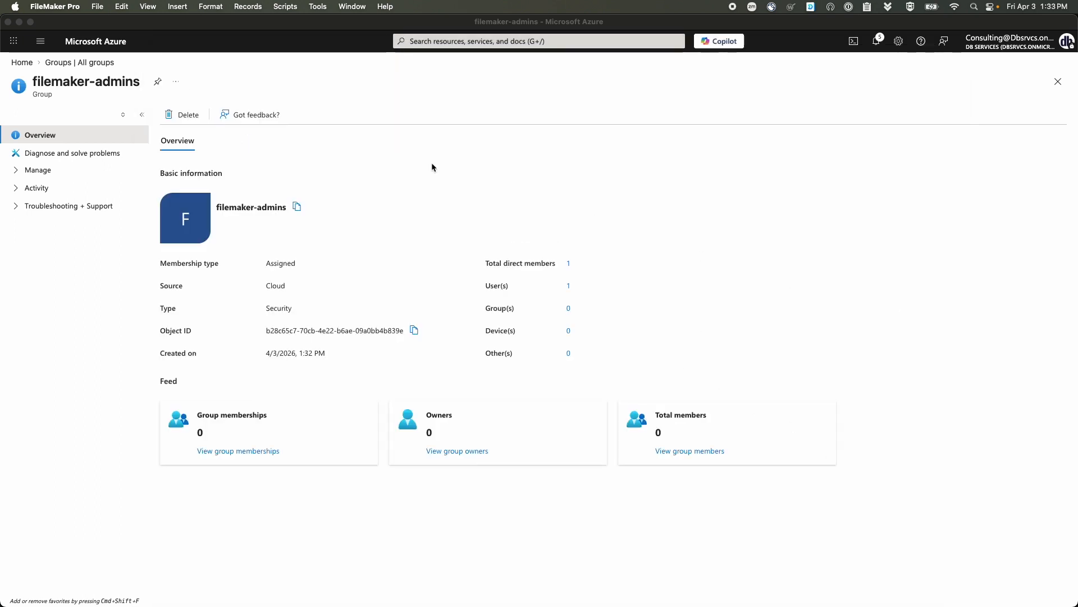
left_click(434, 181)
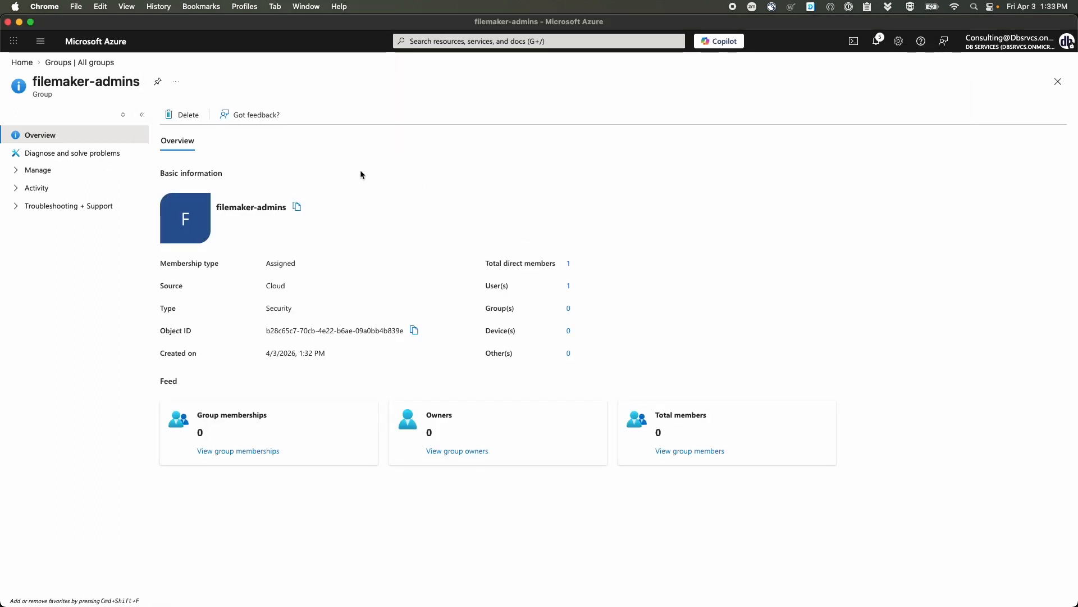
left_click(22, 63)
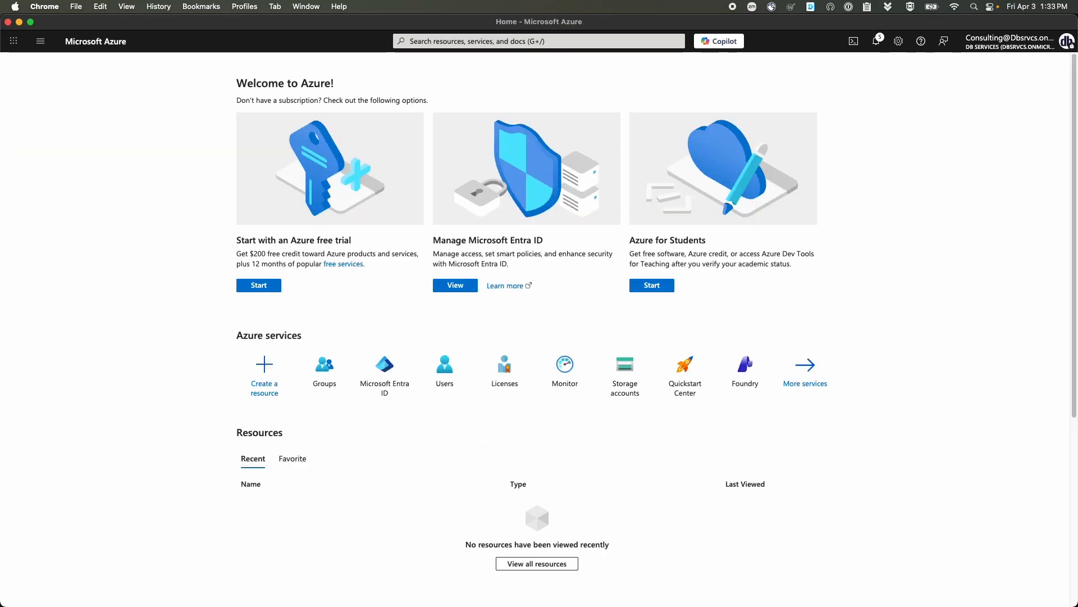
key("super+Tab")
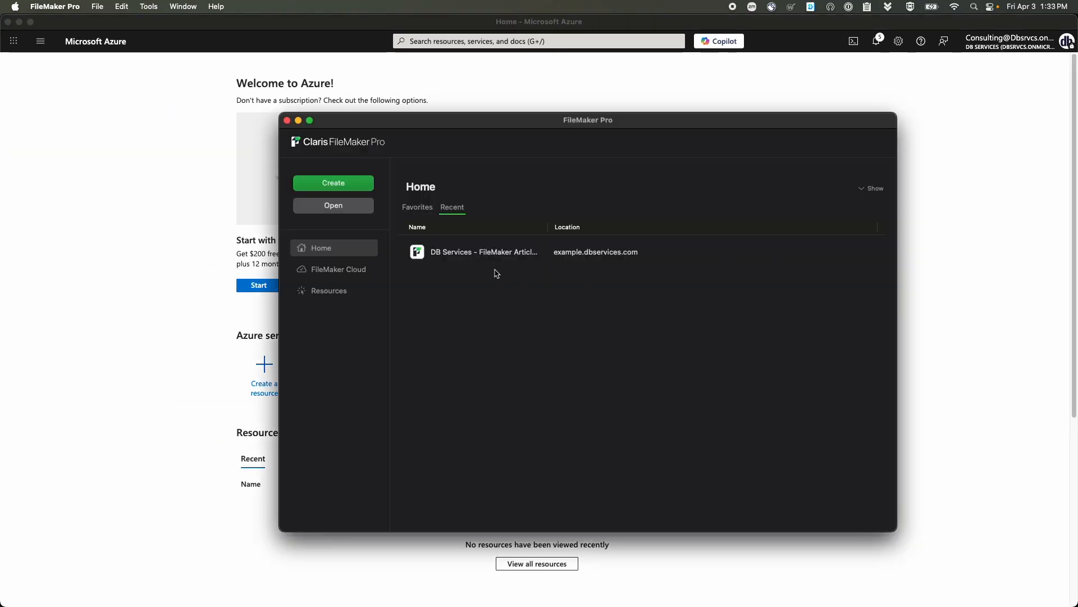
double_click(470, 261)
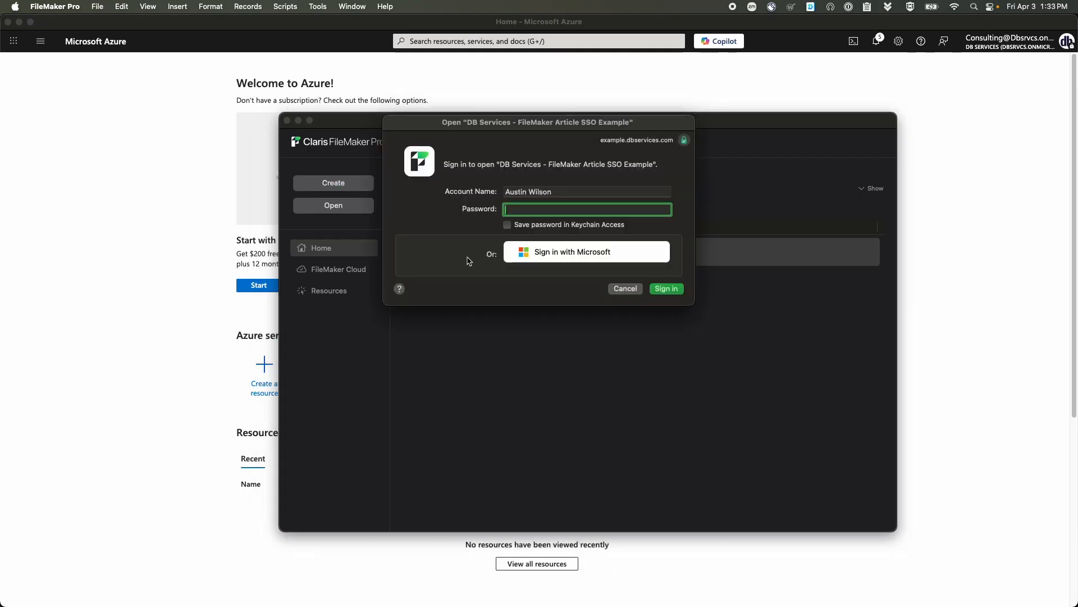
left_click(555, 254)
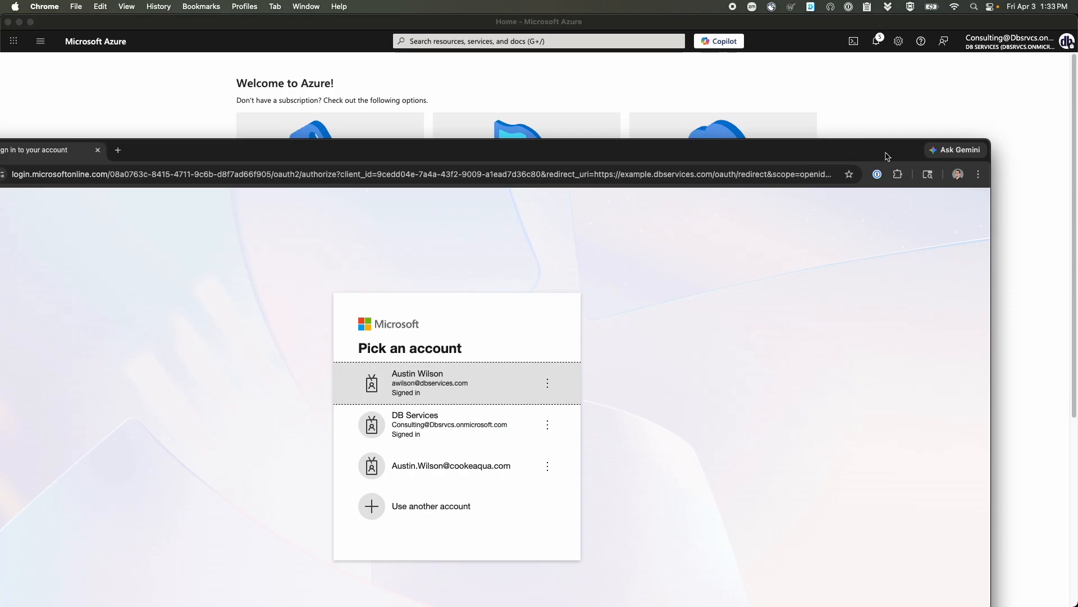
- Maximise the browser sign-in window and pick the signed-in work account
double_click(884, 151)
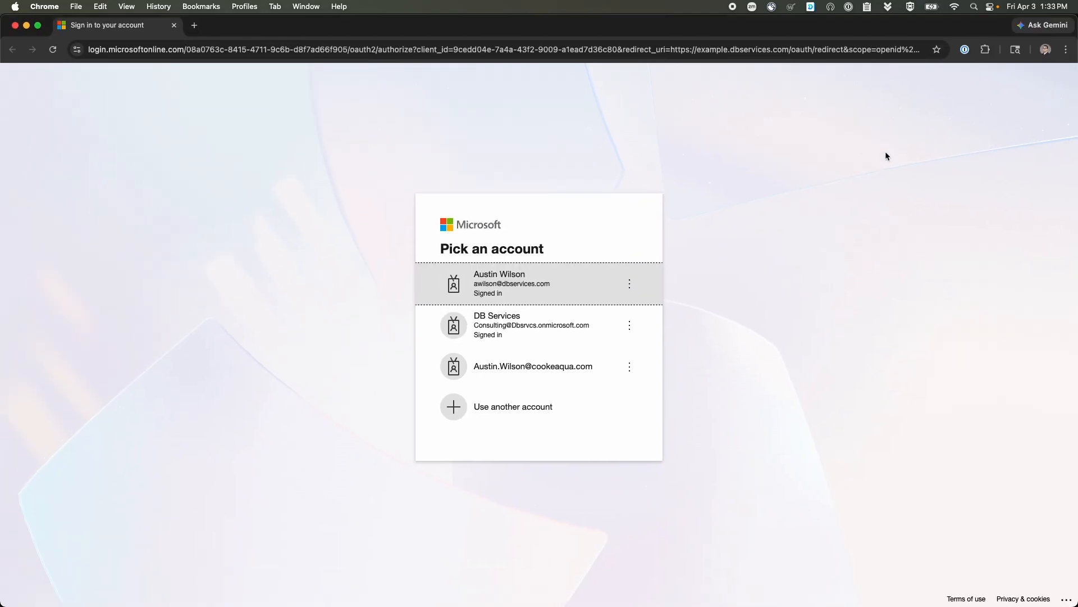
left_click(559, 280)
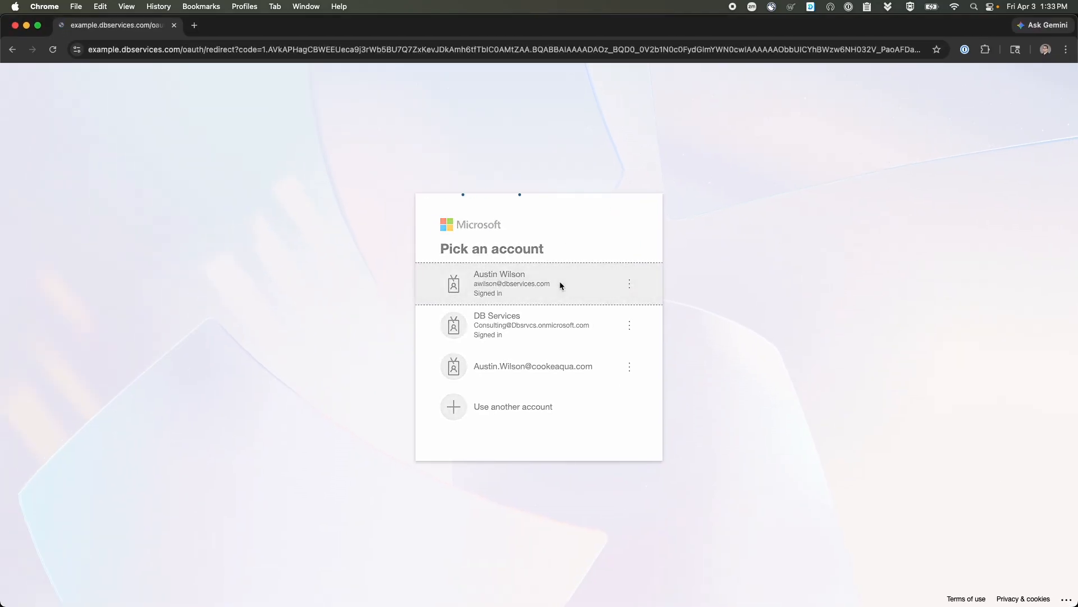